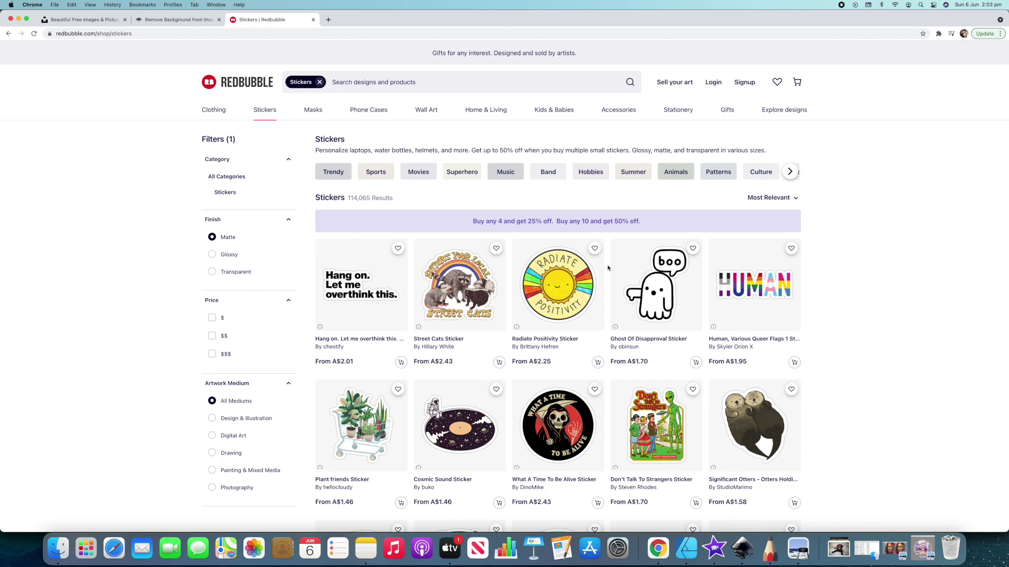
# Browse down the Redbubble sticker listings for ideas, then switch to the Unsplash tab
pyautogui.scroll(-5, 607, 268)
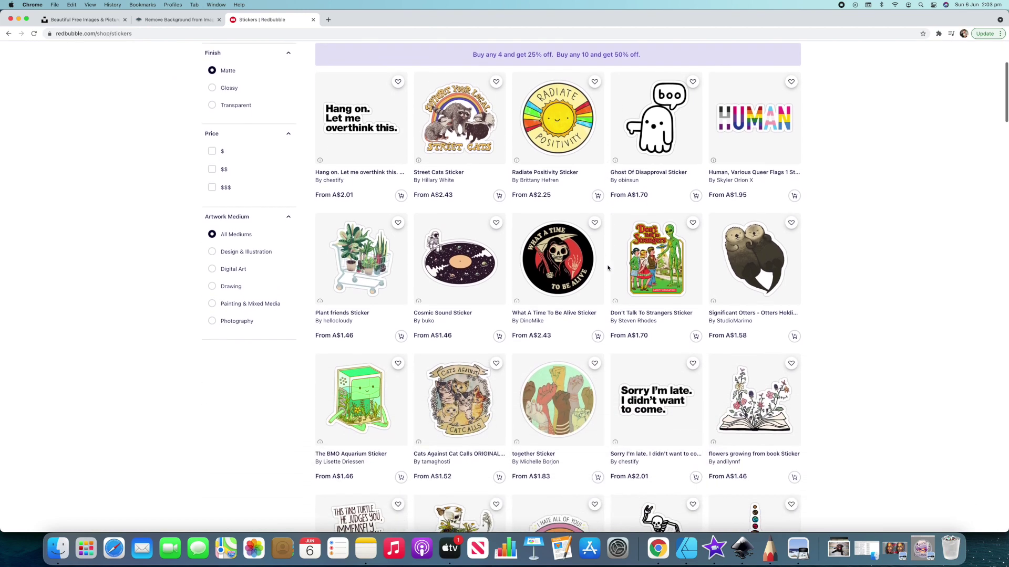
pyautogui.scroll(-4, 608, 268)
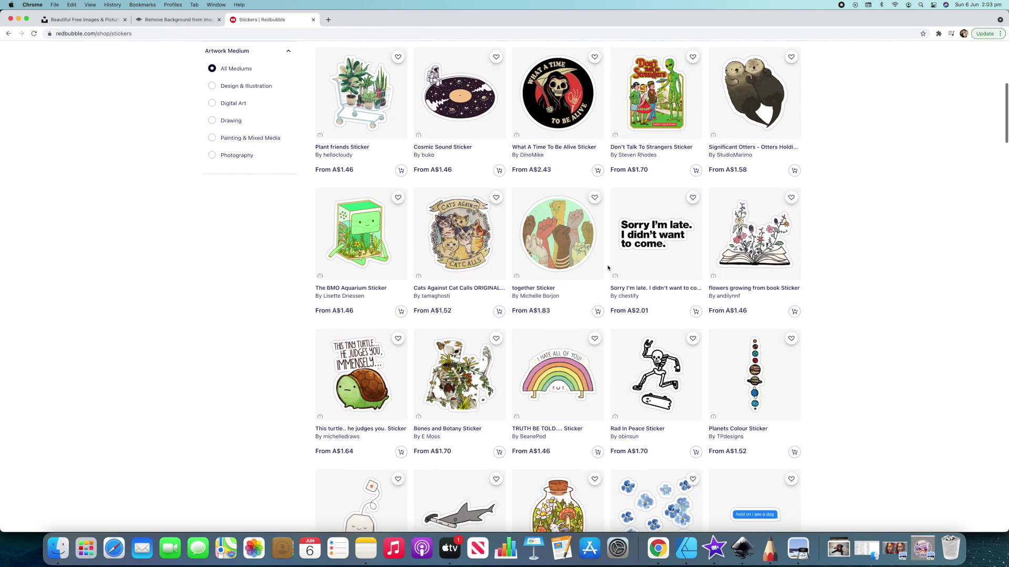
pyautogui.scroll(-6, 608, 268)
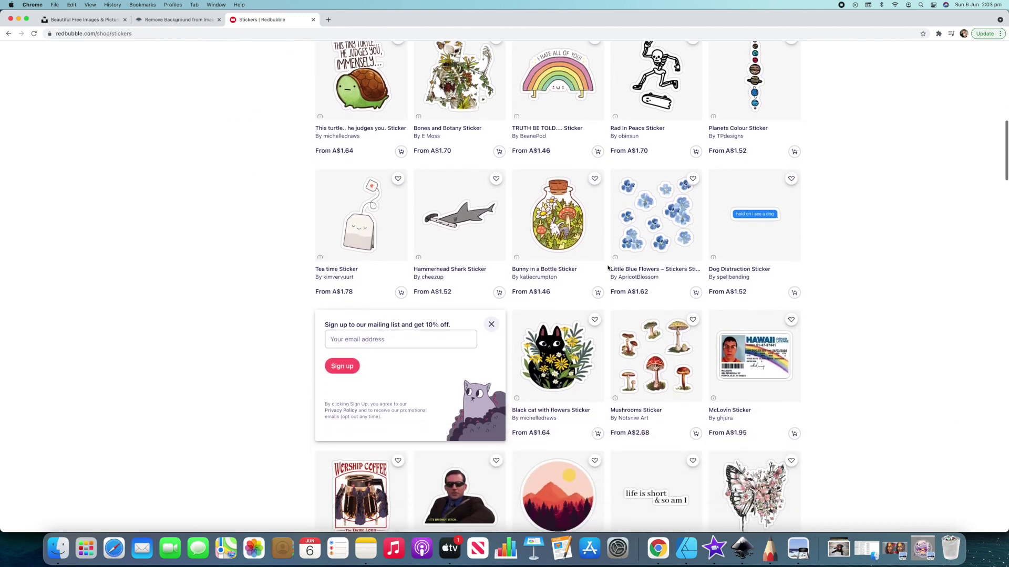
pyautogui.scroll(-5, 608, 268)
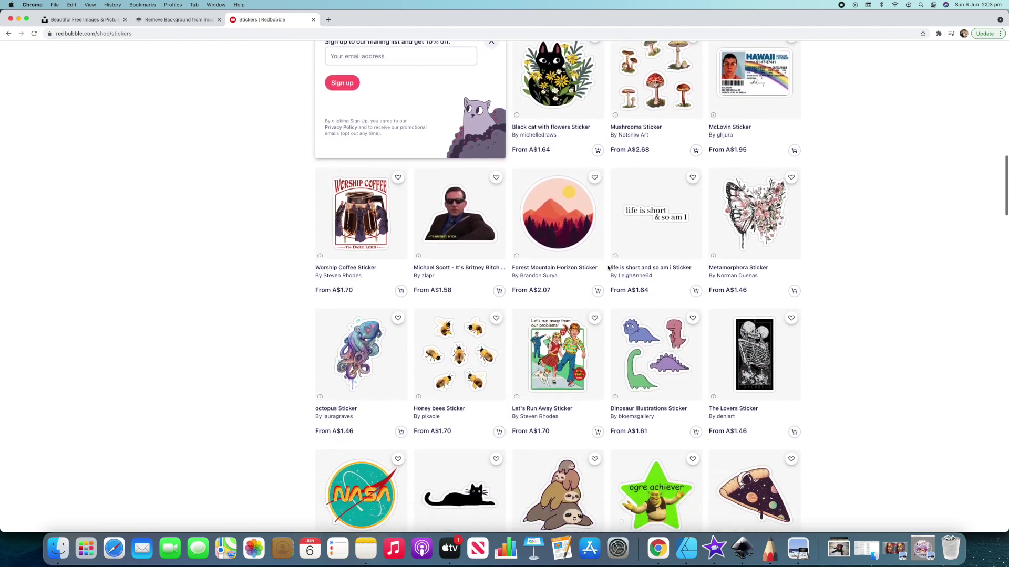
pyautogui.scroll(-6, 607, 268)
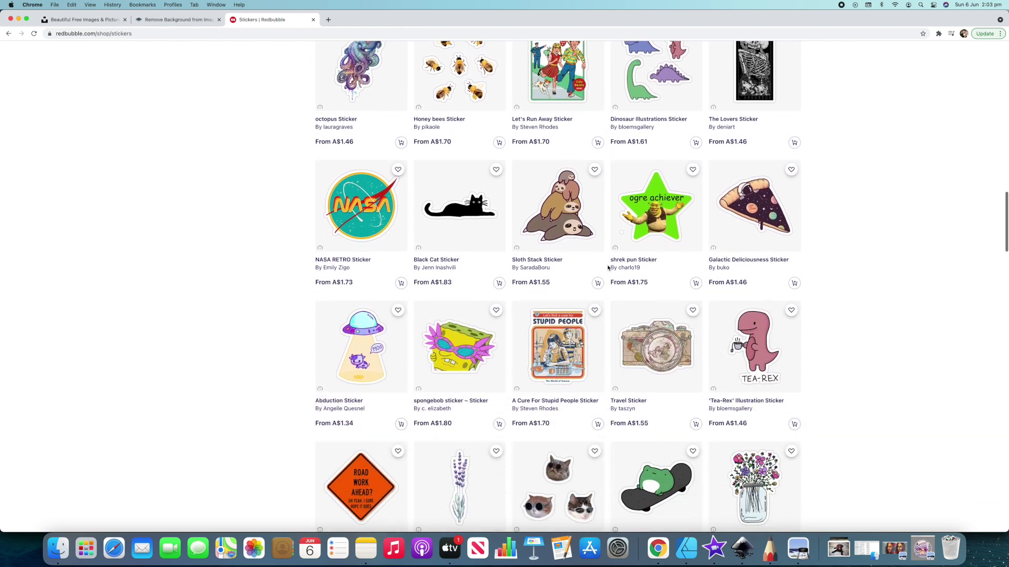
pyautogui.scroll(-4, 608, 268)
pyautogui.press('super+1')
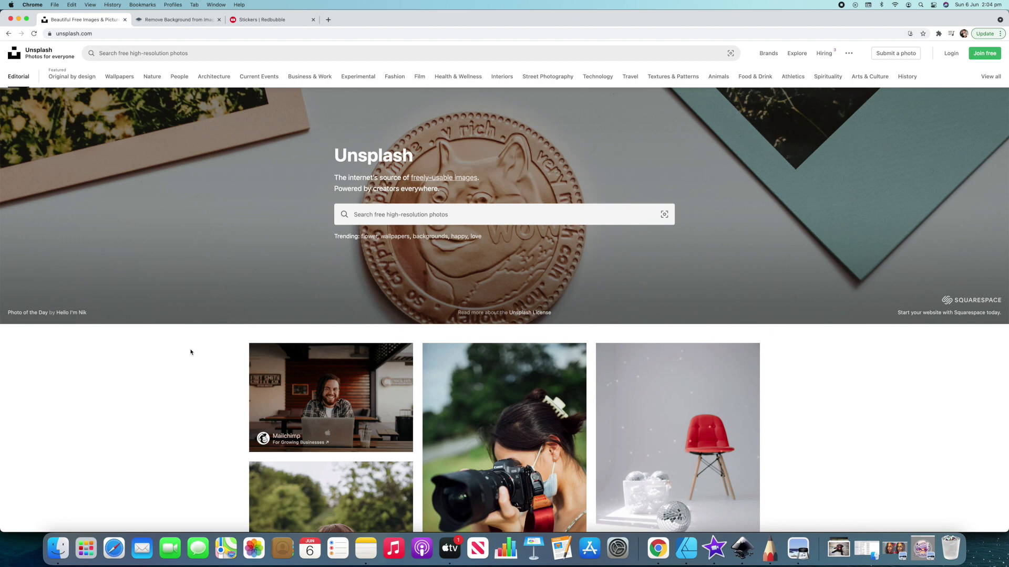
# Search Unsplash for 'puppy' and scroll the results to the corgi on an orange backdrop
pyautogui.click(391, 216)
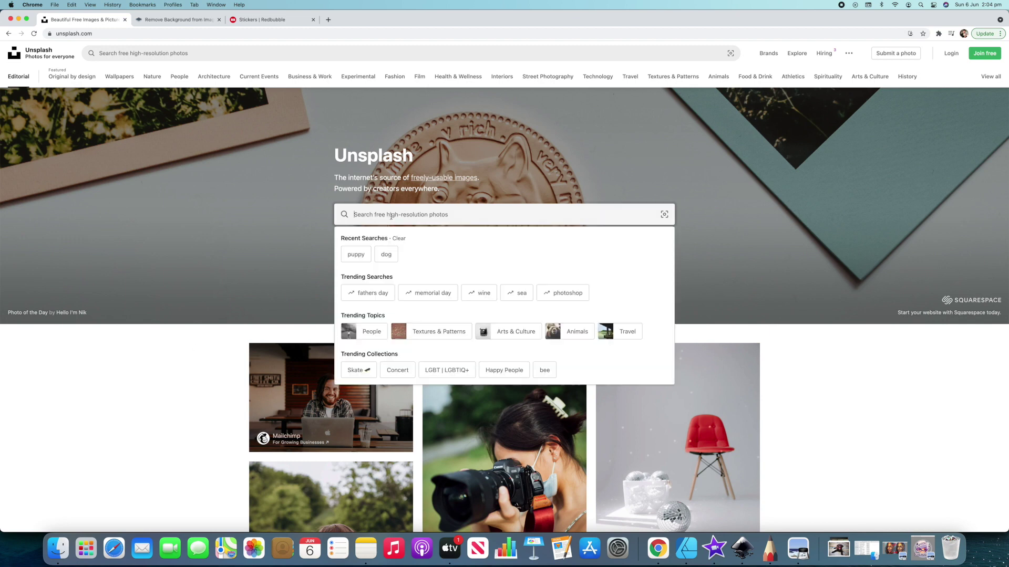
pyautogui.write('o')
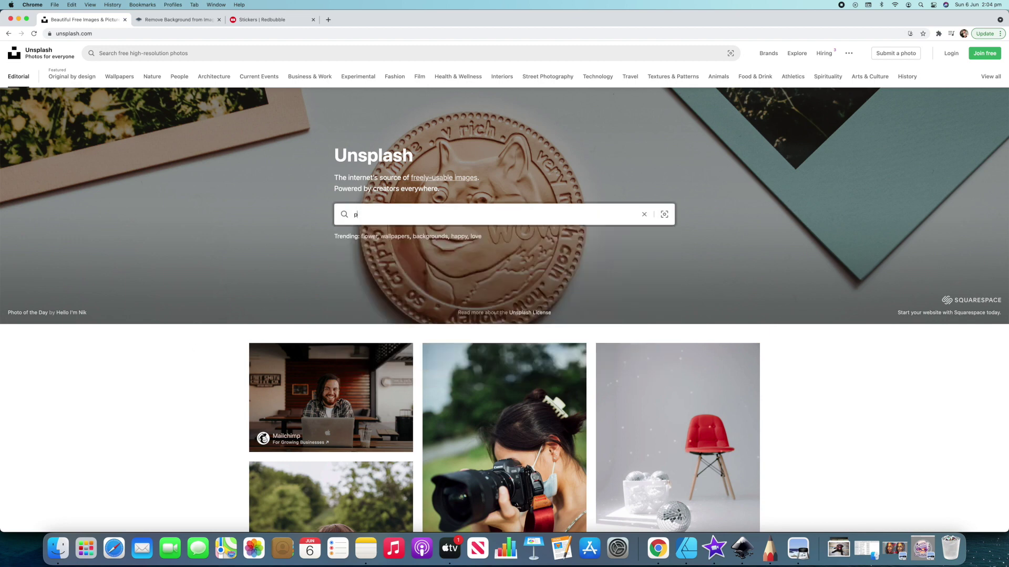
pyautogui.write('uppy')
pyautogui.press('Return')
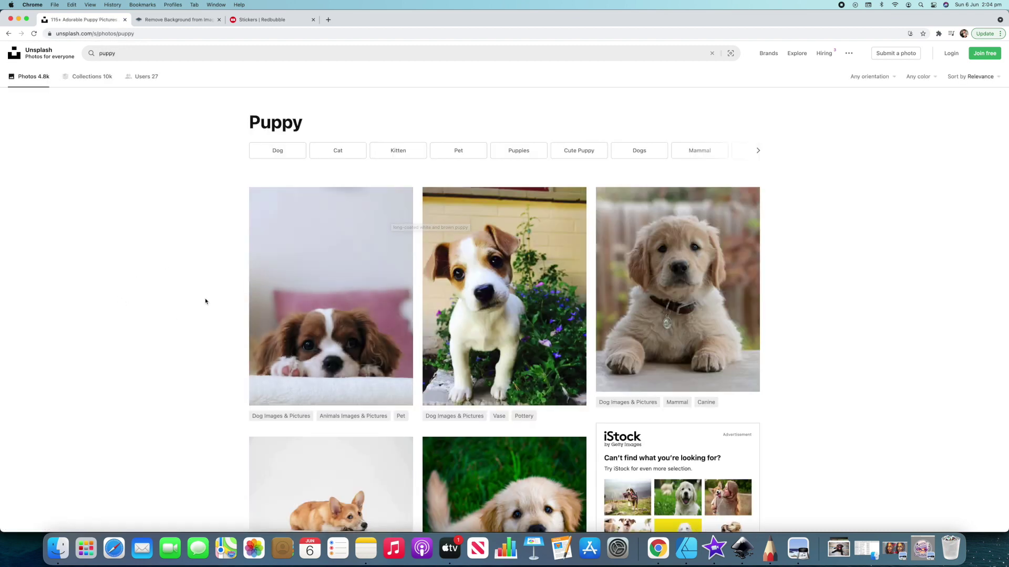
pyautogui.scroll(-4, 205, 301)
pyautogui.scroll(-12, 205, 301)
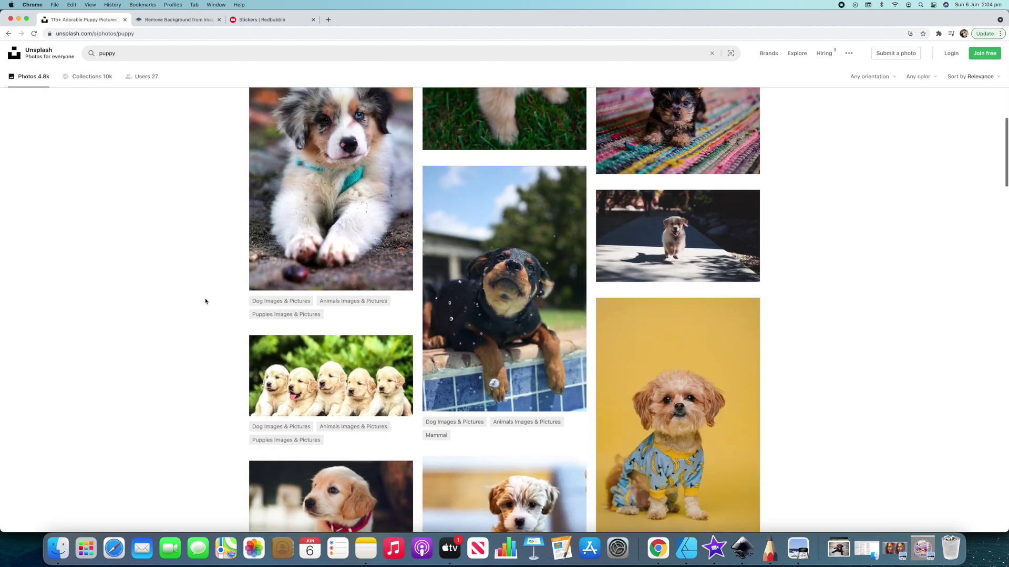
pyautogui.scroll(-12, 205, 301)
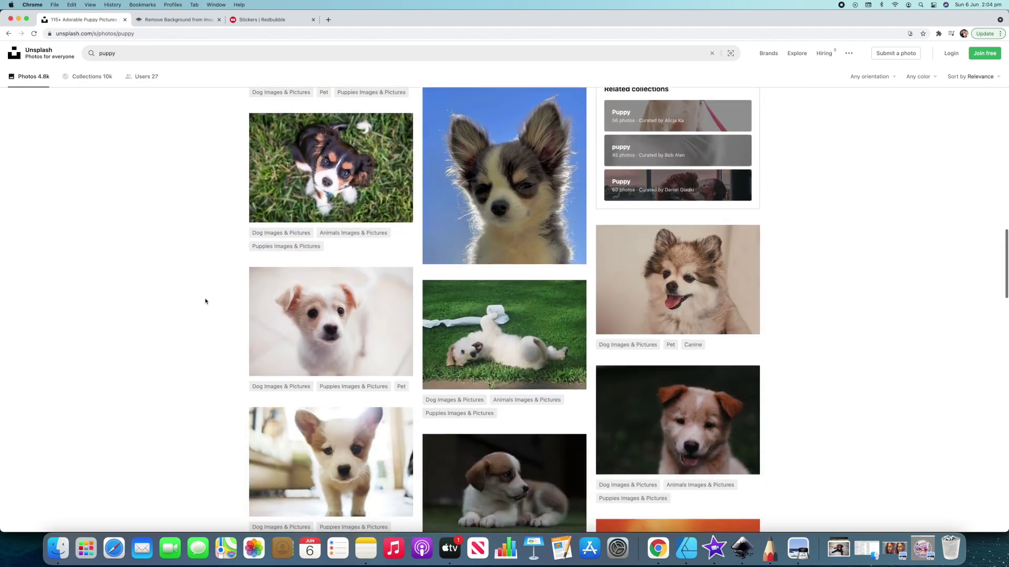
pyautogui.scroll(-8, 206, 301)
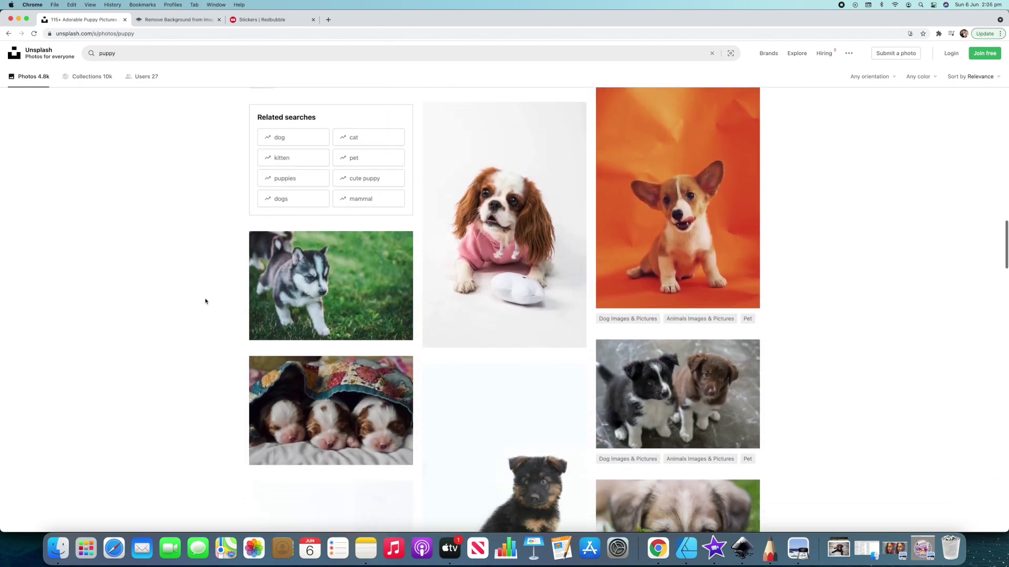
pyautogui.scroll(1, 206, 301)
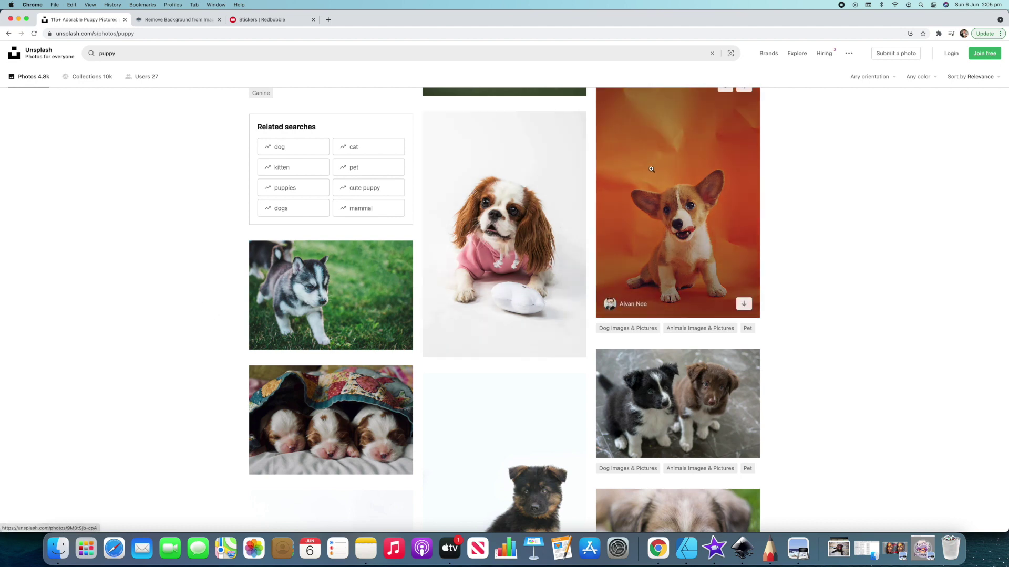
# Open the corgi photo's detail view and read its Unsplash License terms
pyautogui.click(651, 168)
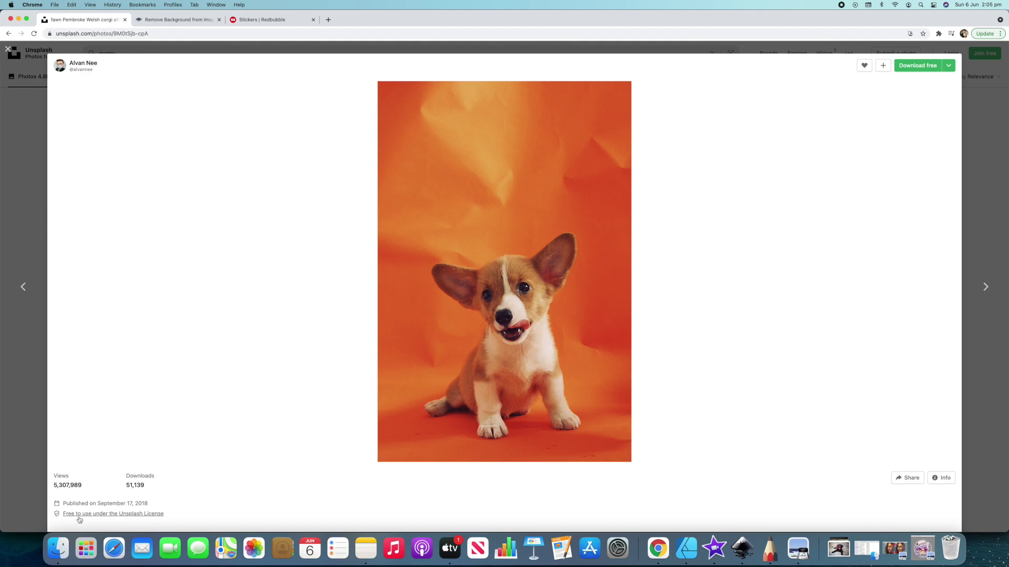
pyautogui.click(131, 516)
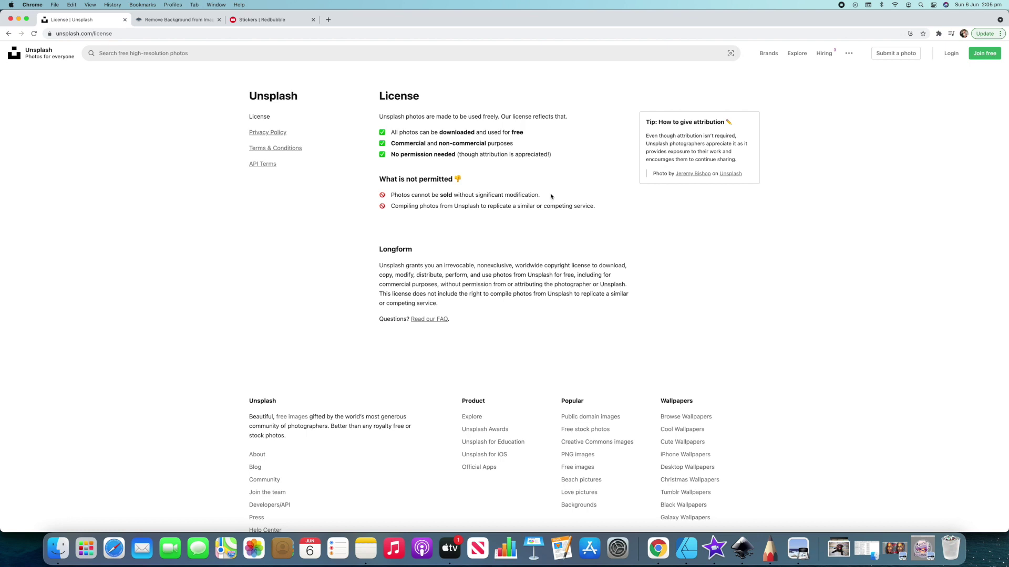
pyautogui.click(180, 20)
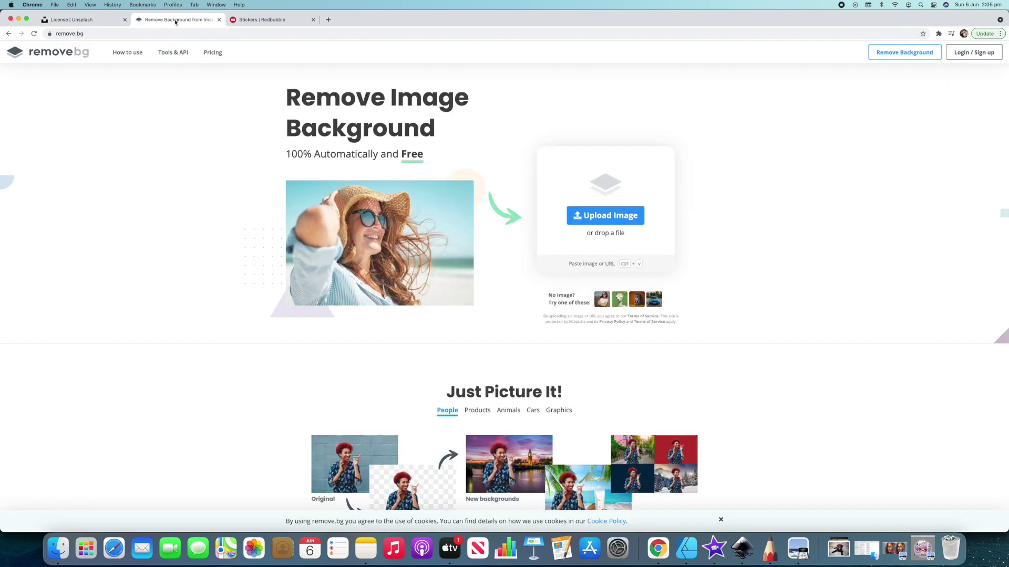
# Download the corgi at Original Size, upload it to remove.bg, and download the transparent cut-out
pyautogui.click(610, 220)
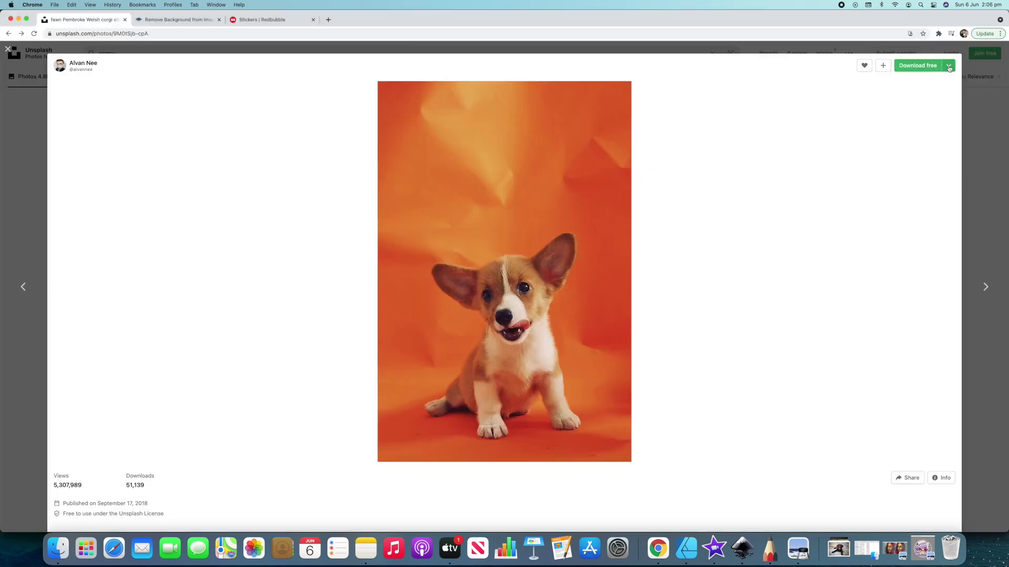
pyautogui.click(948, 66)
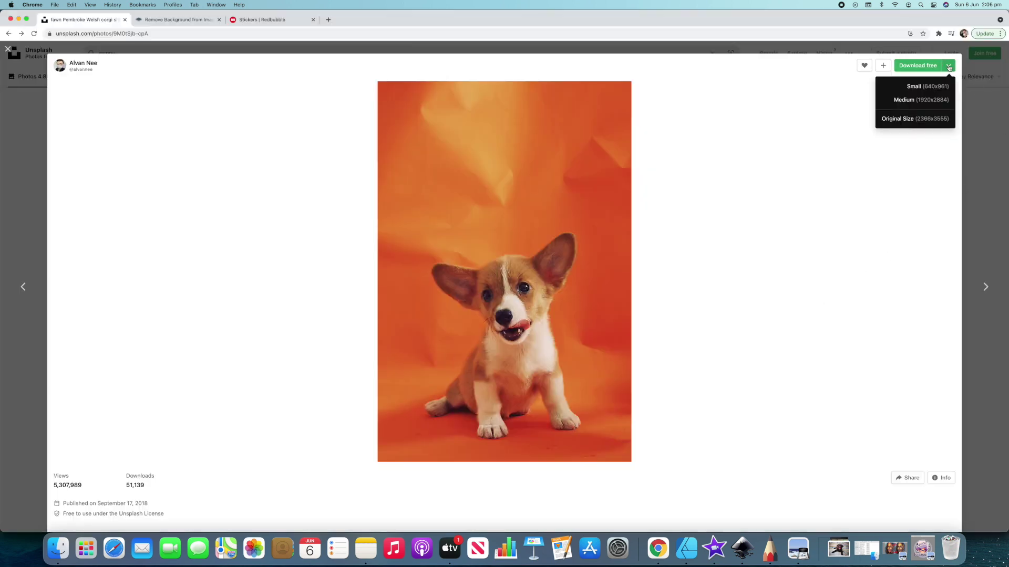
pyautogui.click(902, 119)
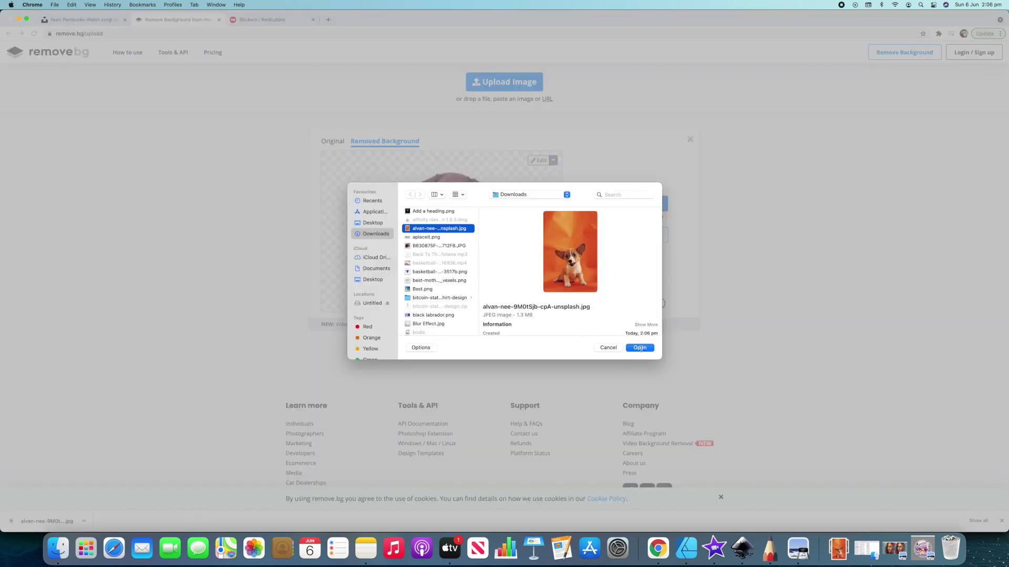
pyautogui.click(639, 346)
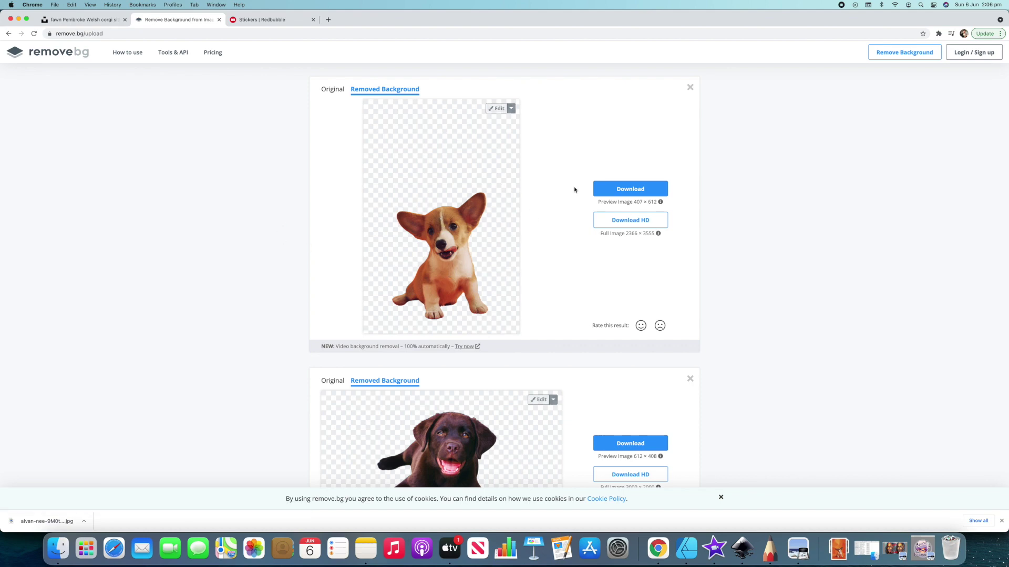
pyautogui.click(634, 189)
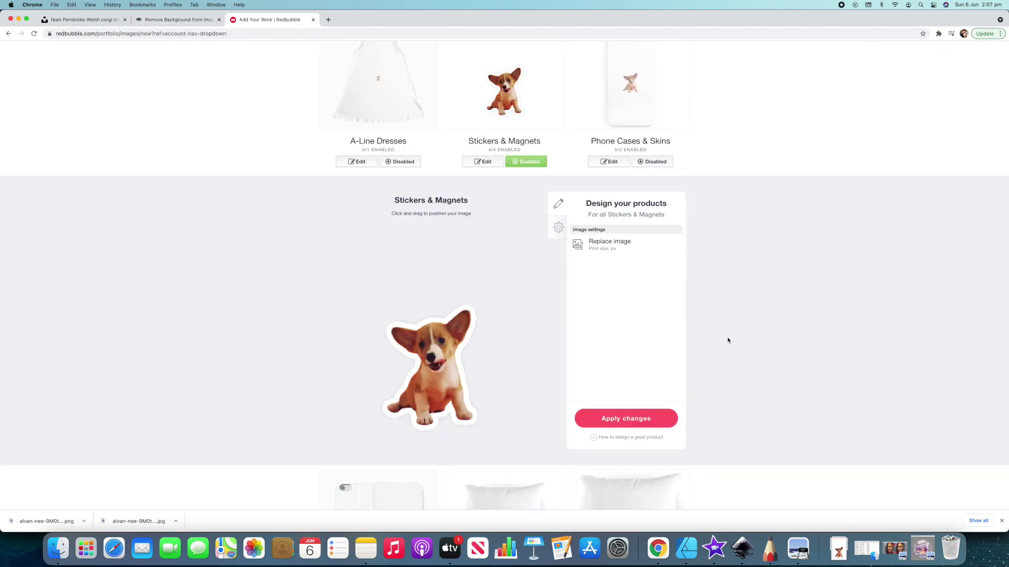
# Show the corgi sticker's product setup: Magnet, Glossy, Sticker and Transparent enabled at 20% markup
pyautogui.click(559, 229)
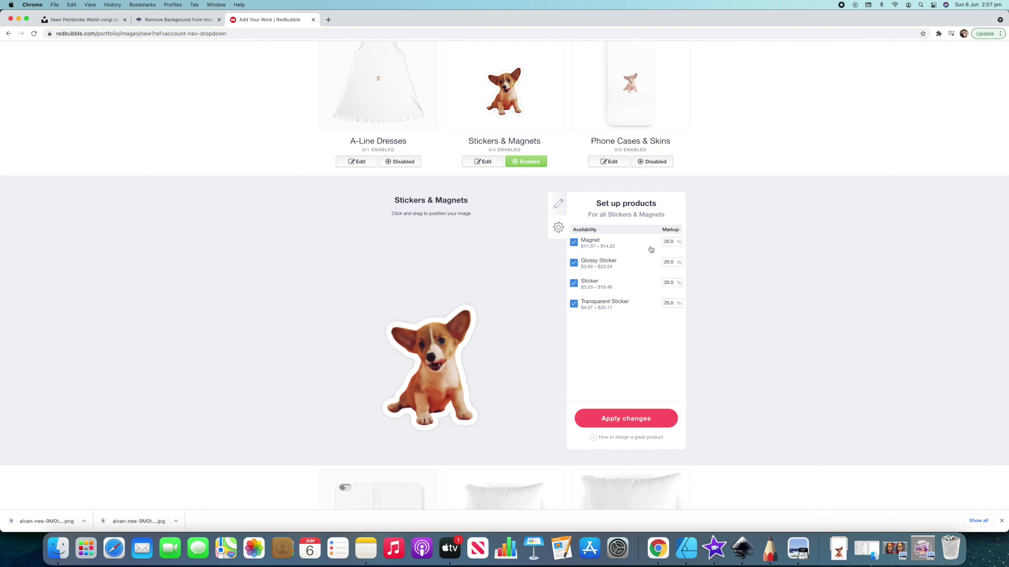
pyautogui.moveTo(651, 250)
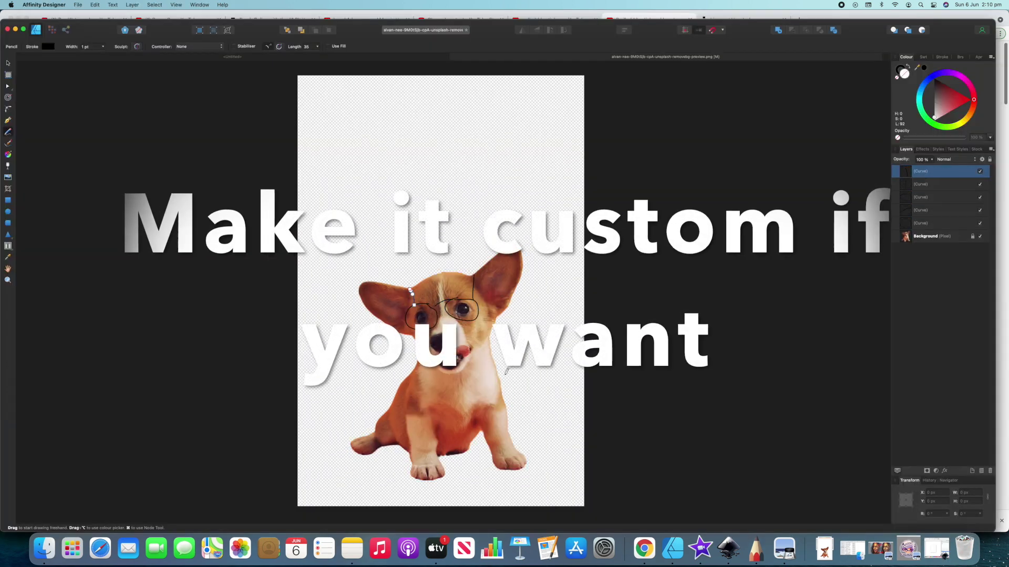
# Pencil-doodle glasses, a moustache and a striped tie on the corgi, then add Shadows / Highlights
pyautogui.moveTo(411, 289); pyautogui.dragTo(415, 307)
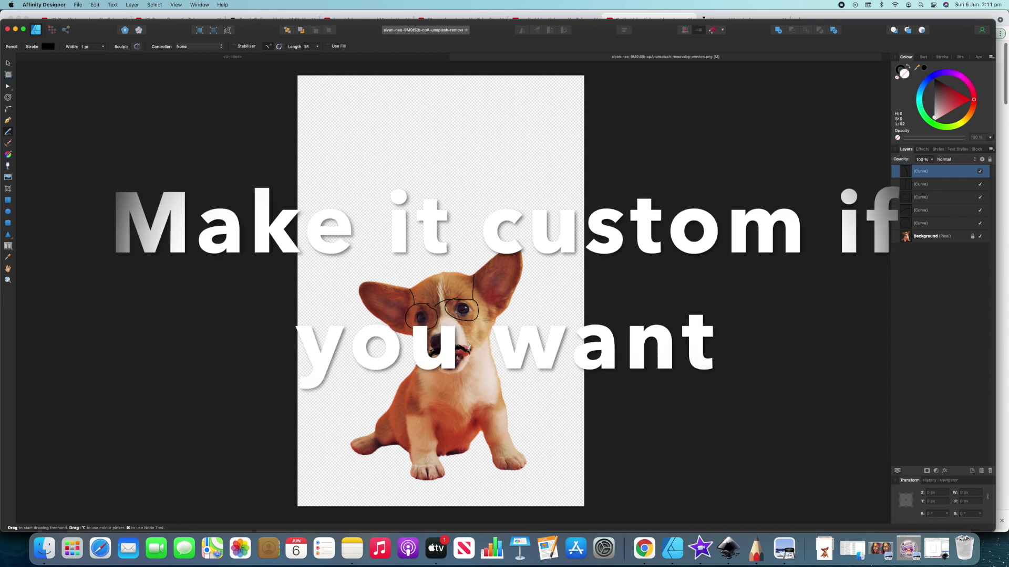
pyautogui.moveTo(430, 354); pyautogui.dragTo(448, 347)
pyautogui.moveTo(447, 348)
pyautogui.mouseDown()
pyautogui.moveTo(469, 351)
pyautogui.moveTo(451, 416)
pyautogui.mouseUp()
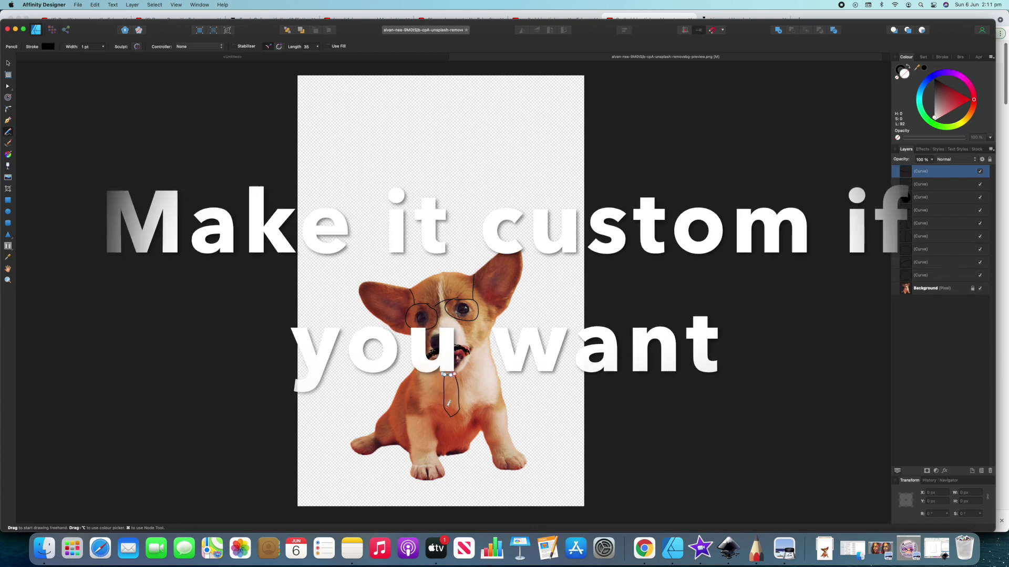
pyautogui.moveTo(424, 361); pyautogui.dragTo(467, 352)
pyautogui.moveTo(445, 404); pyautogui.dragTo(478, 406)
pyautogui.moveTo(410, 289)
pyautogui.mouseDown()
pyautogui.moveTo(426, 240)
pyautogui.moveTo(475, 287)
pyautogui.moveTo(355, 319)
pyautogui.moveTo(466, 273)
pyautogui.moveTo(357, 317)
pyautogui.moveTo(473, 258)
pyautogui.moveTo(415, 278)
pyautogui.moveTo(466, 251)
pyautogui.moveTo(473, 265)
pyautogui.moveTo(457, 258)
pyautogui.moveTo(420, 281)
pyautogui.moveTo(406, 271)
pyautogui.moveTo(452, 260)
pyautogui.mouseUp()
pyautogui.click(605, 294)
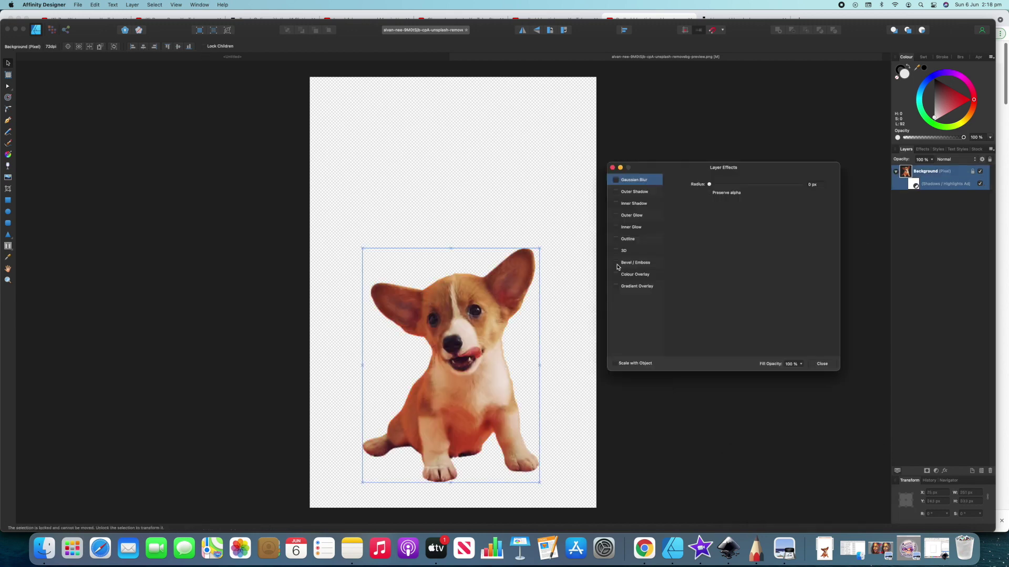
pyautogui.click(616, 264)
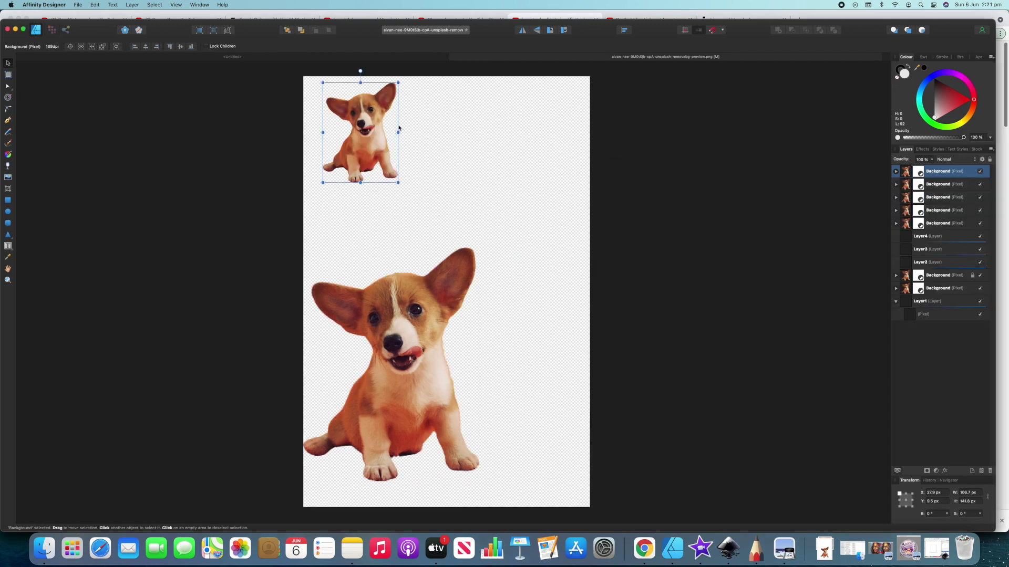
# Move and clone corgi copies into two rows of three across the top of the page
pyautogui.moveTo(360, 132); pyautogui.dragTo(359, 240)
pyautogui.click(360, 139)
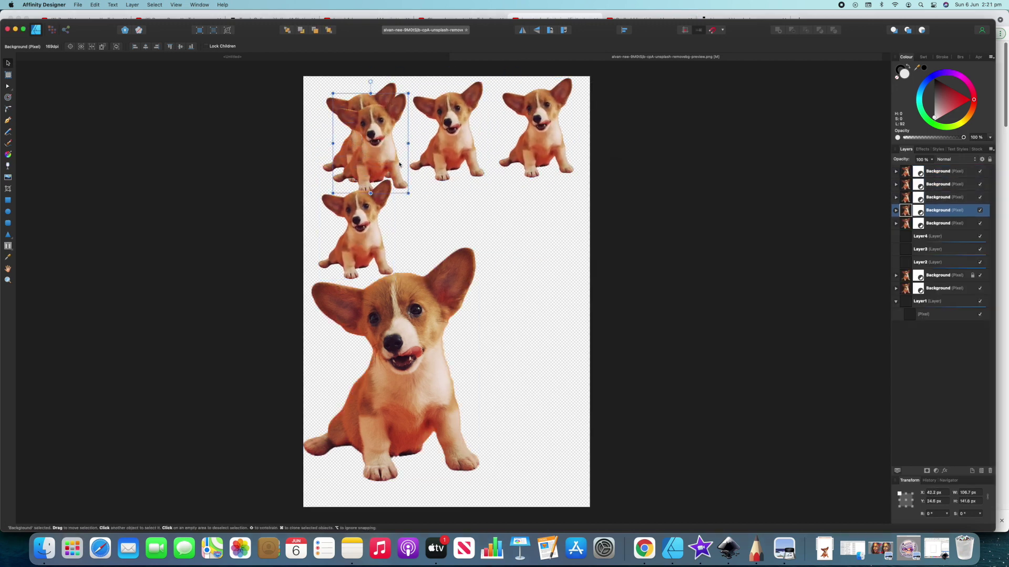
pyautogui.moveTo(361, 139)
pyautogui.mouseDown()
pyautogui.moveTo(456, 239)
pyautogui.moveTo(550, 225)
pyautogui.mouseUp()
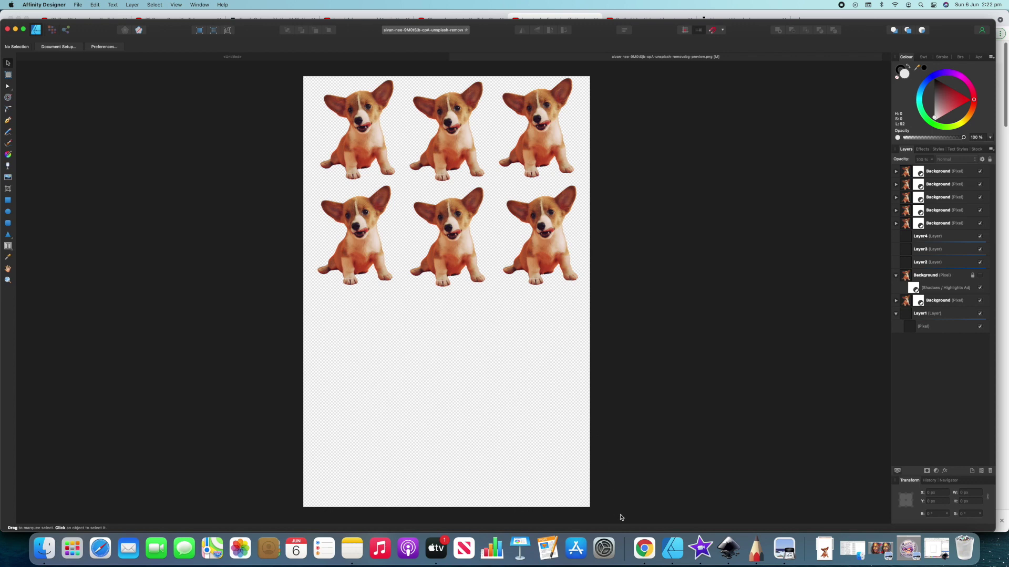
pyautogui.press('super+Tab')
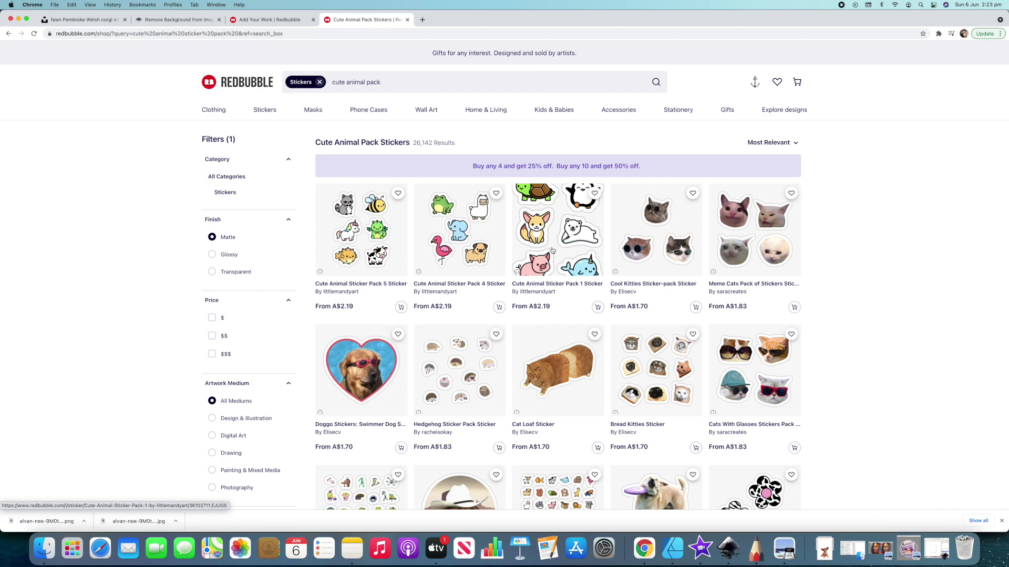
# Scroll further through the 'cute animal pack' results to see packs like Farm Animal and Cute Aussie Animals
pyautogui.scroll(-5, 557, 247)
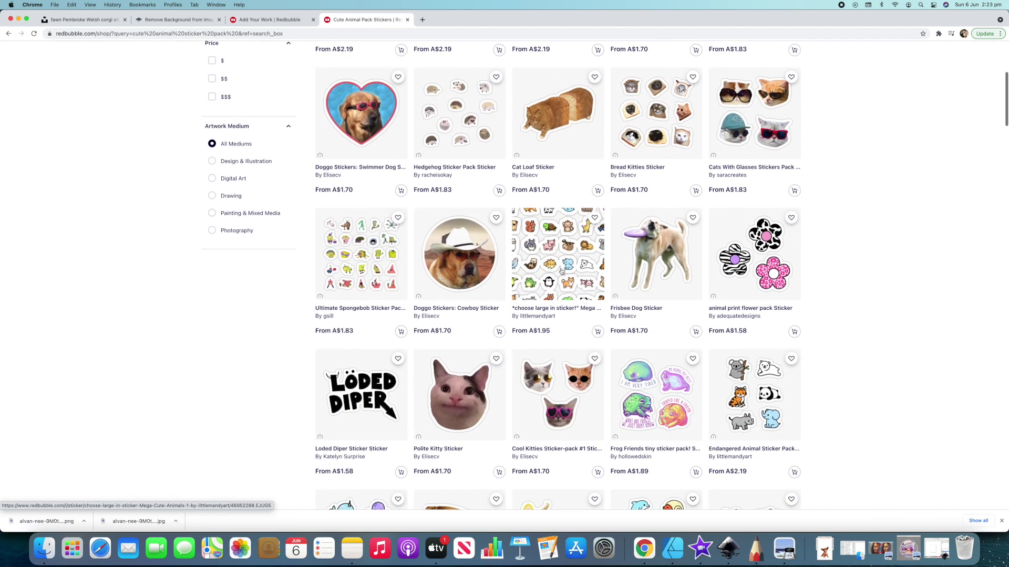
pyautogui.scroll(-5, 569, 262)
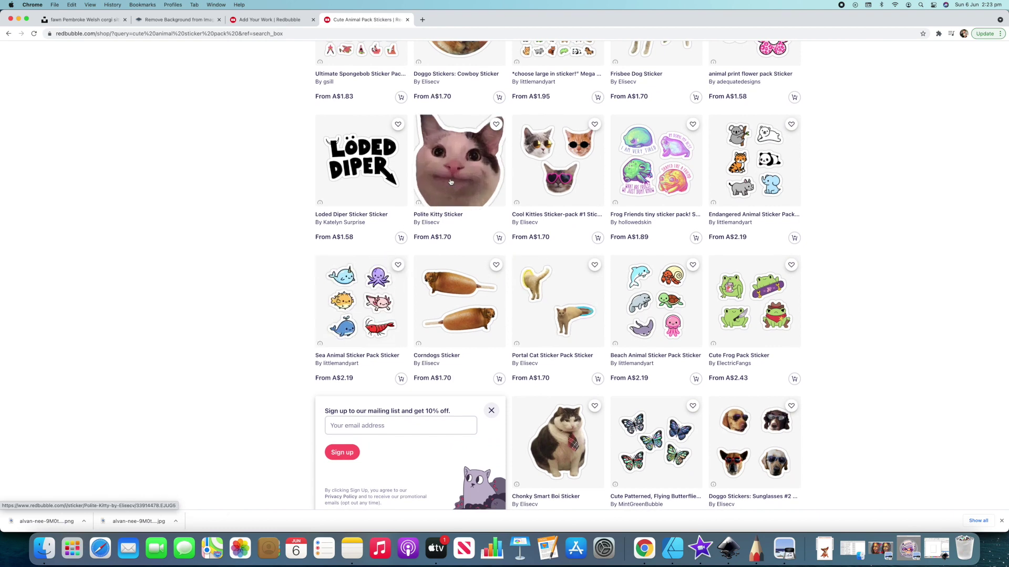
pyautogui.scroll(-8, 553, 171)
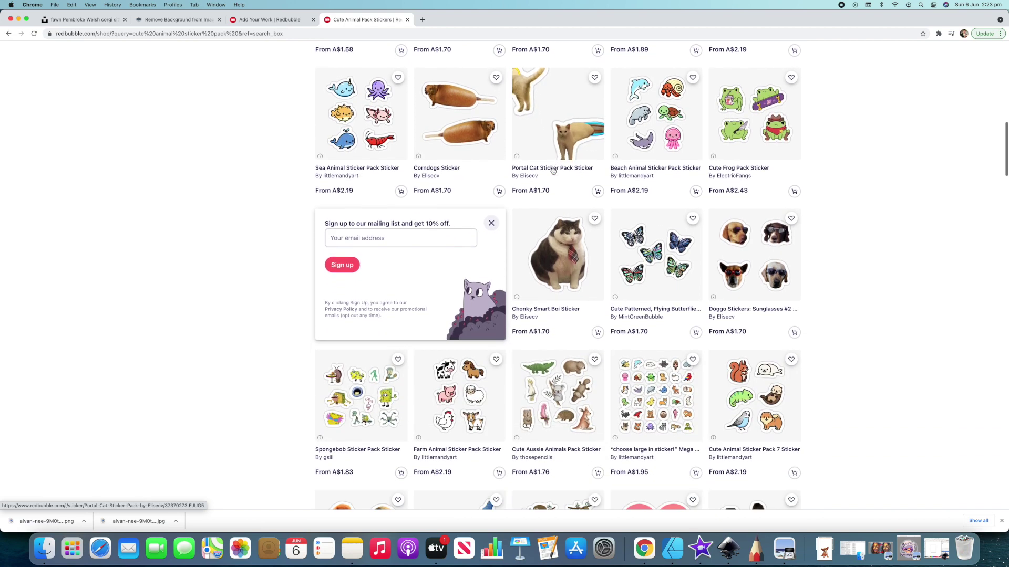
pyautogui.scroll(-2, 552, 171)
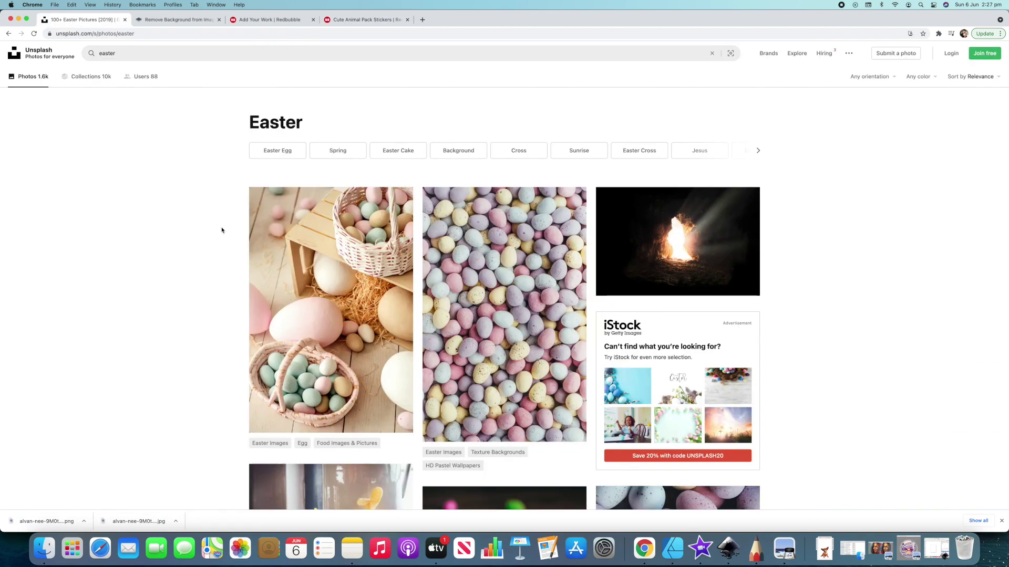
# Scroll down through the current Easter photo results on Unsplash
pyautogui.scroll(-2, 221, 237)
pyautogui.scroll(-6, 222, 231)
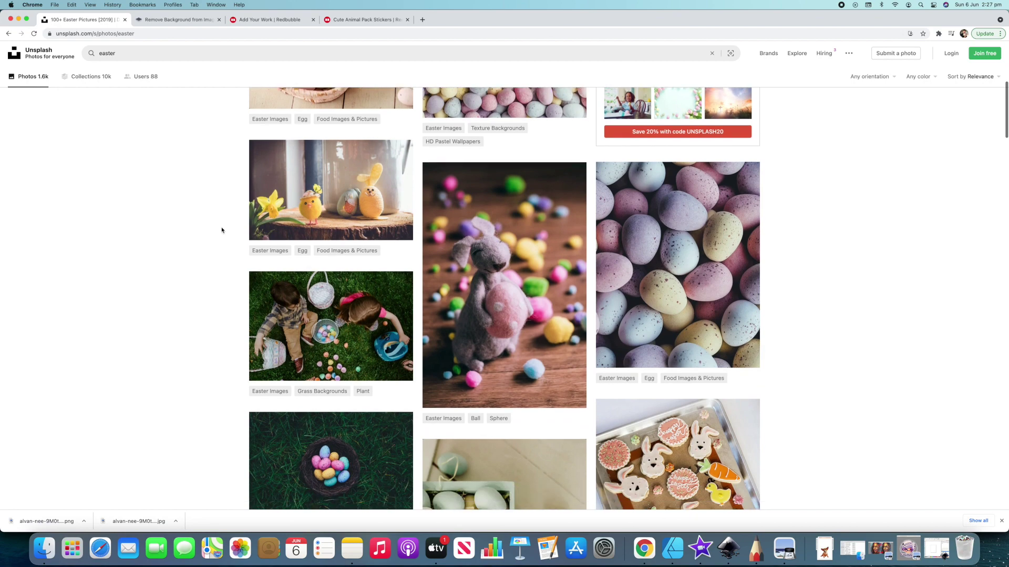
pyautogui.scroll(-3, 221, 230)
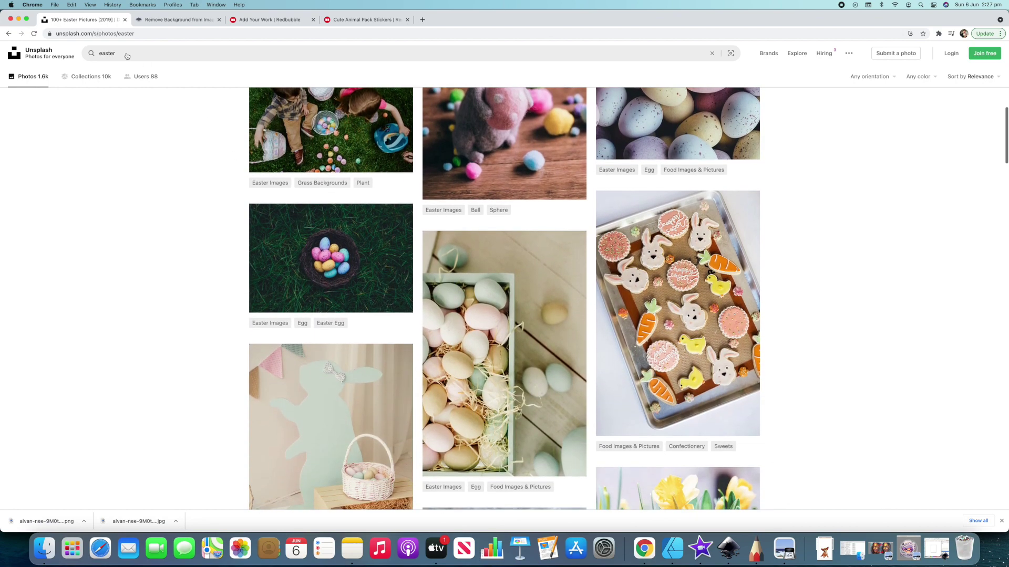
pyautogui.scroll(-3, 235, 191)
pyautogui.scroll(-15, 235, 191)
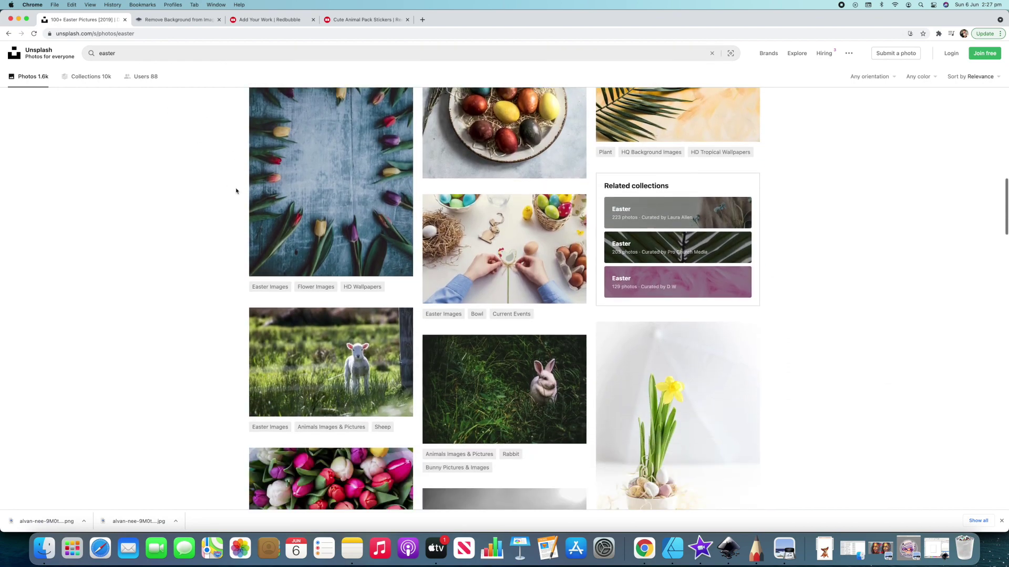
pyautogui.scroll(-7, 236, 191)
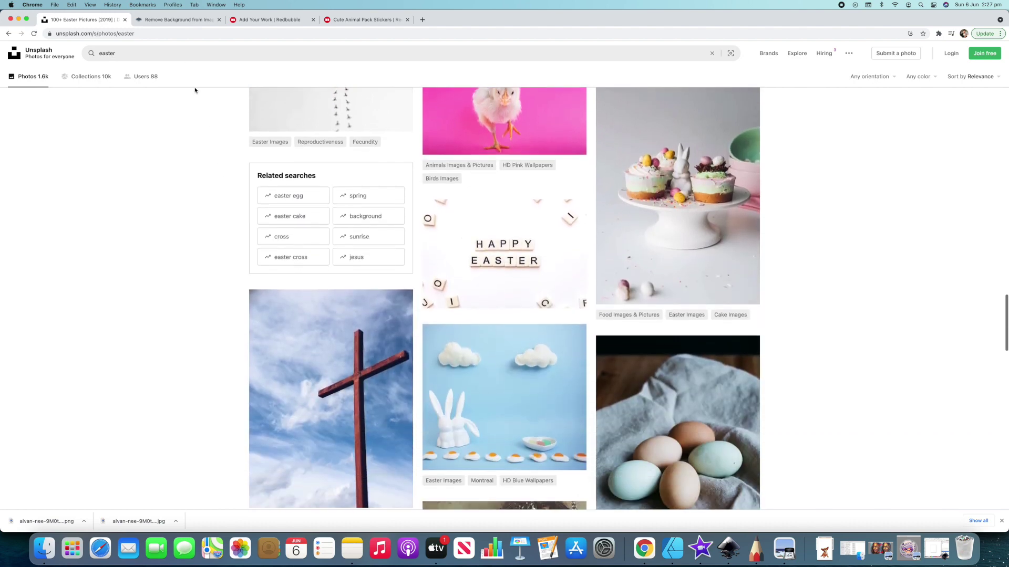
# Replace the search term with 'christmas' and scroll through the Christmas photo results
pyautogui.click(182, 52)
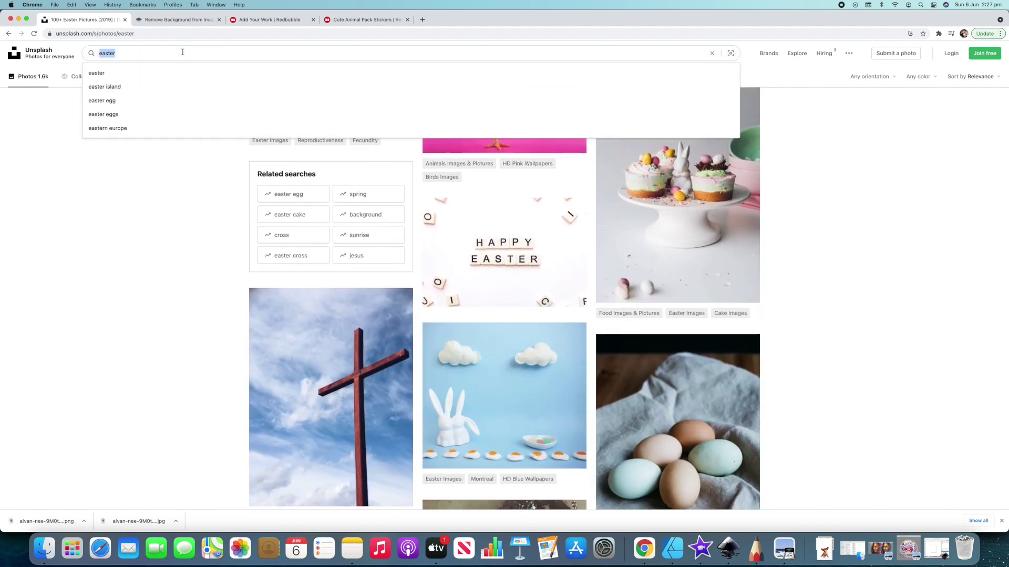
pyautogui.write('christmas')
pyautogui.press('Return')
pyautogui.scroll(-5, 478, 301)
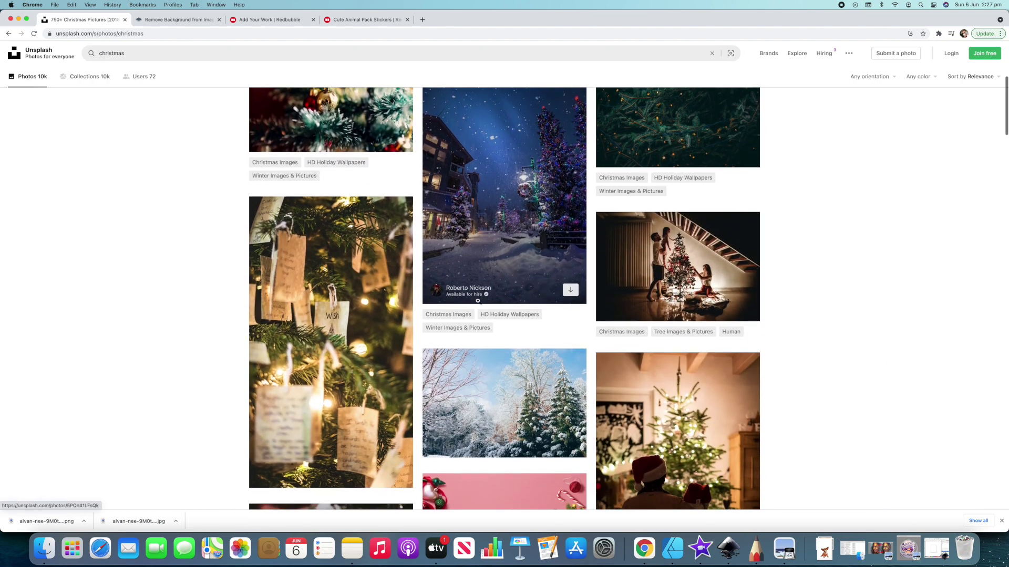
pyautogui.scroll(-10, 477, 301)
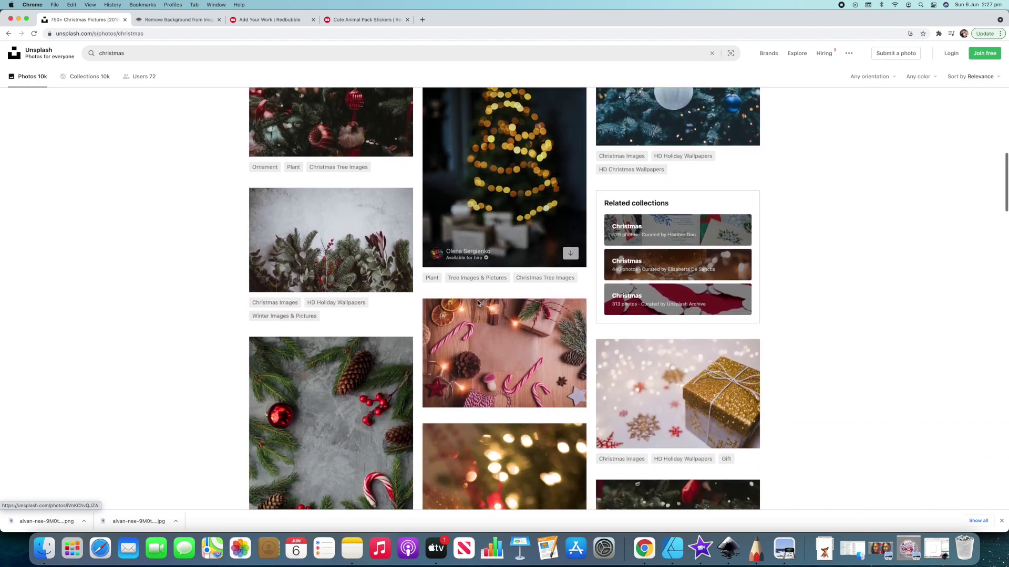
pyautogui.scroll(-10, 478, 303)
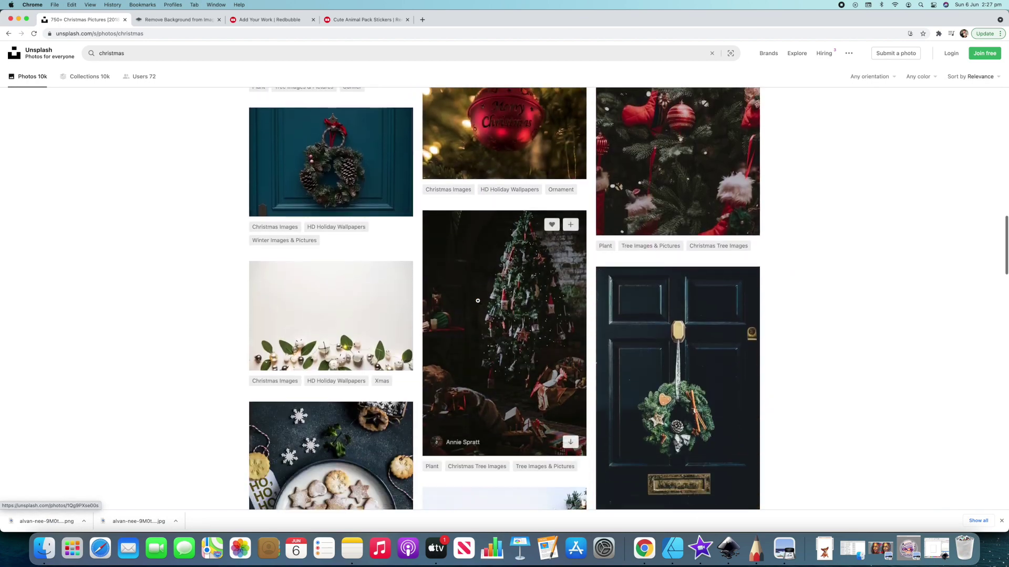
pyautogui.scroll(-10, 477, 301)
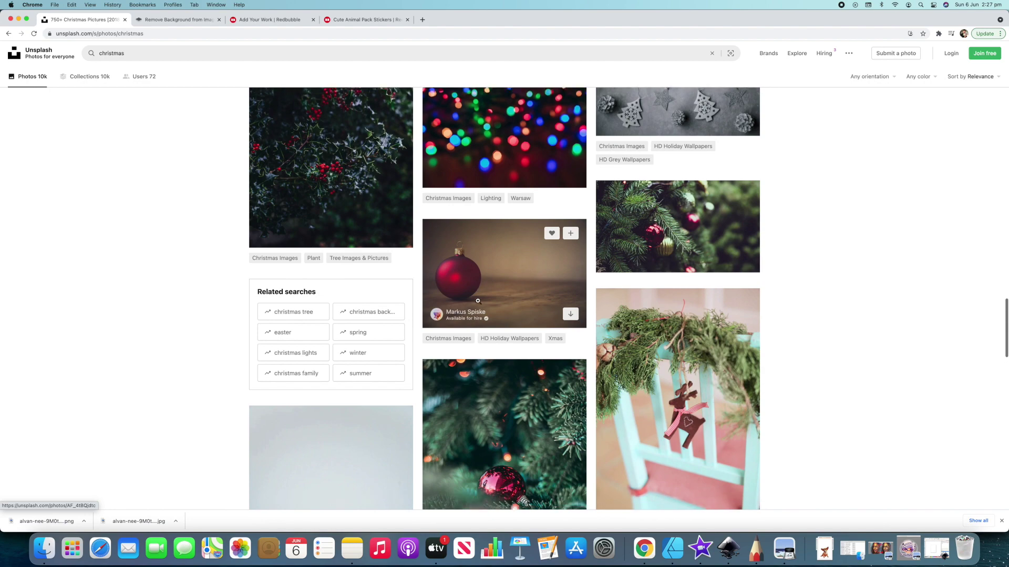
pyautogui.scroll(-10, 478, 300)
pyautogui.scroll(-9, 478, 301)
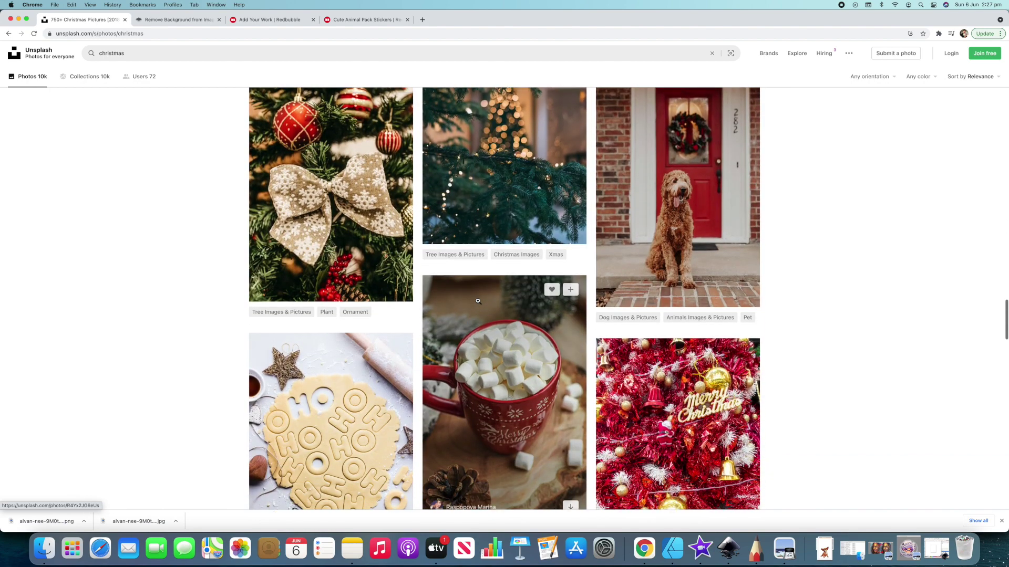
pyautogui.scroll(-4, 477, 300)
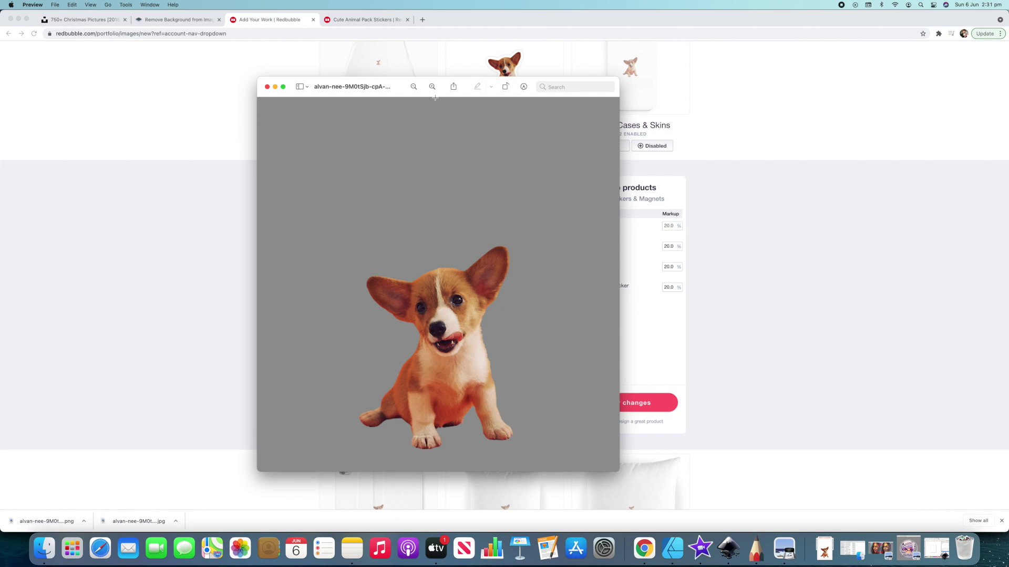
# Use Preview's Instant Alpha to delete the leftover background around the corgi in two passes
pyautogui.click(524, 86)
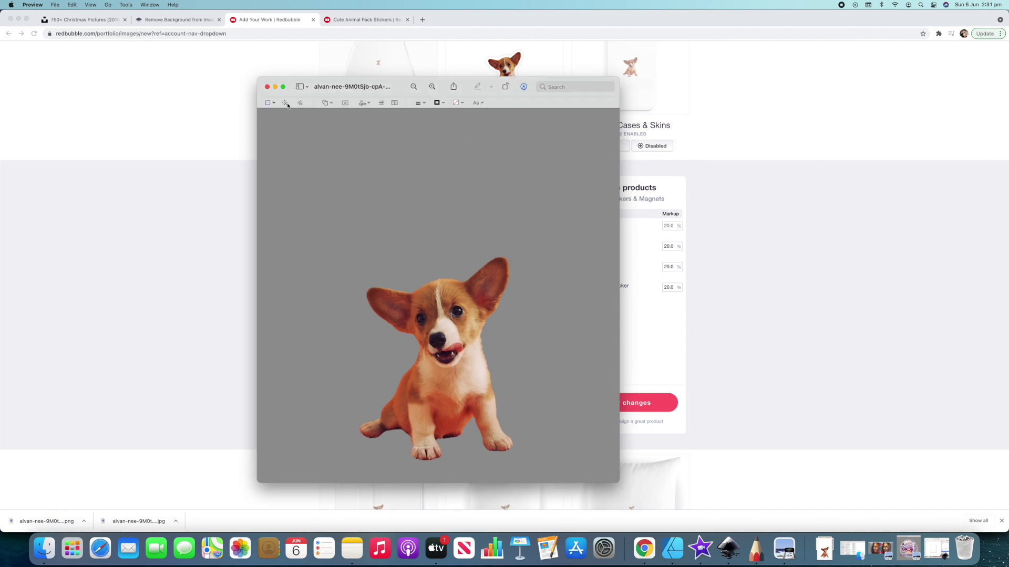
pyautogui.click(285, 103)
pyautogui.moveTo(362, 236); pyautogui.dragTo(406, 270)
pyautogui.press('Delete')
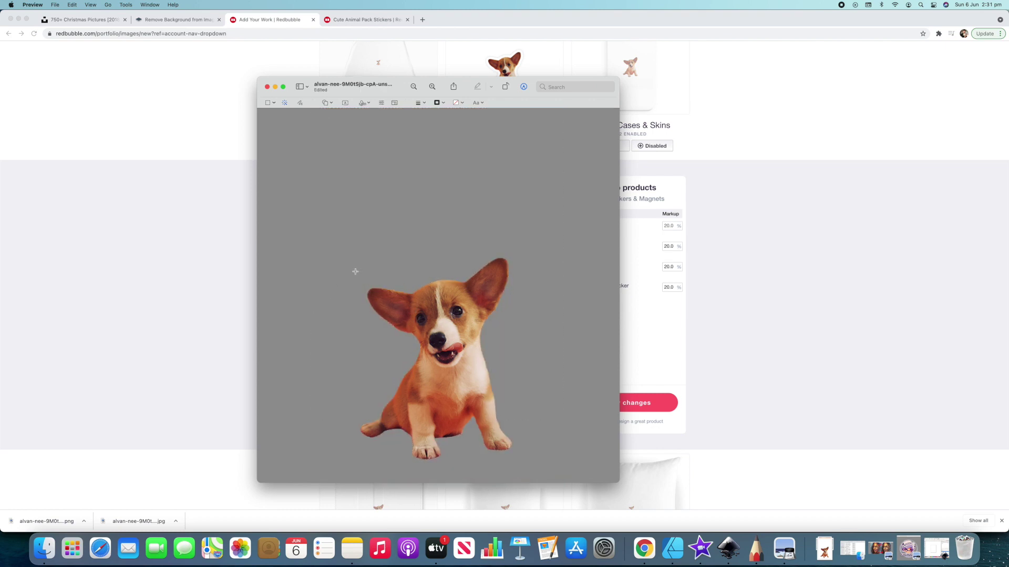
pyautogui.moveTo(380, 284); pyautogui.dragTo(397, 298)
pyautogui.press('Delete')
pyautogui.click(672, 549)
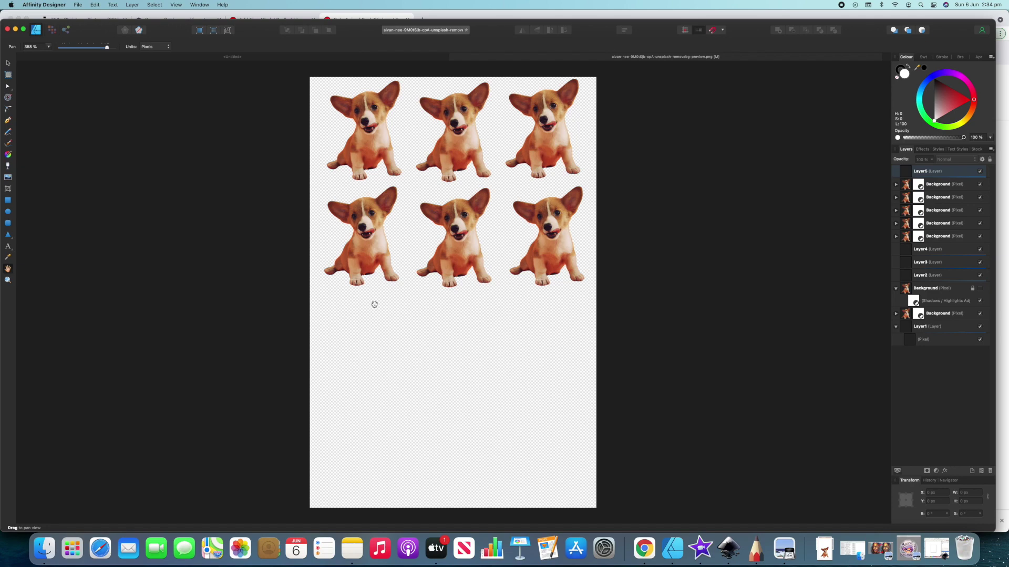
# Back in Chrome, scroll the Redbubble results down to packs like Kawaii Koala and Tie Dye Cute Sloth
pyautogui.click(644, 549)
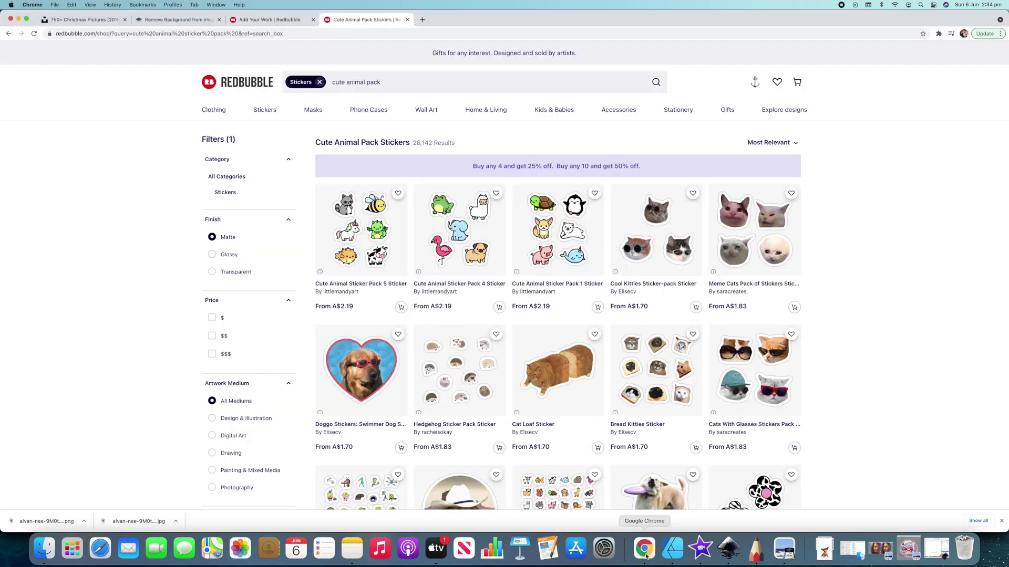
pyautogui.scroll(-2, 677, 296)
pyautogui.scroll(-10, 678, 295)
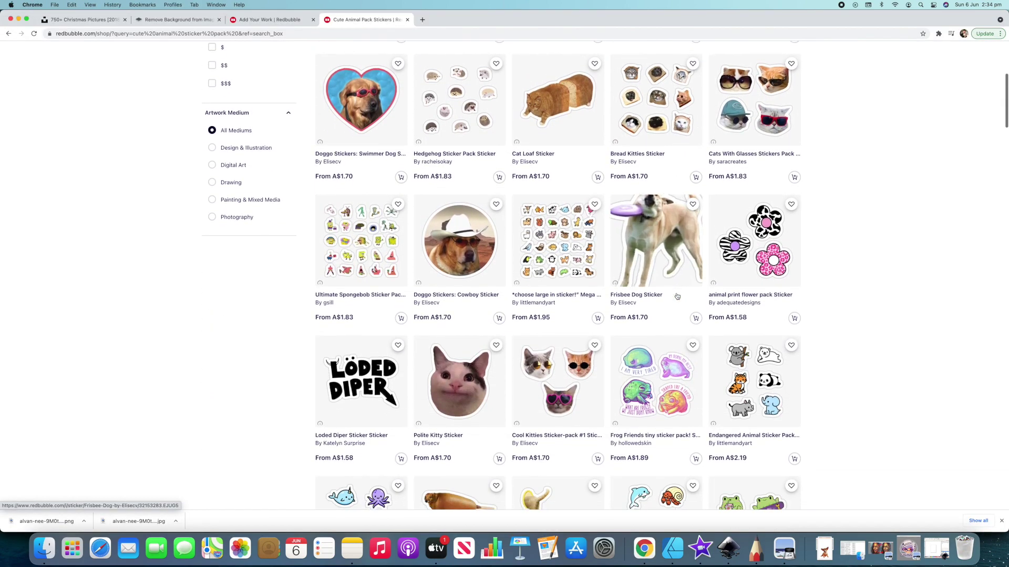
pyautogui.scroll(-3, 677, 296)
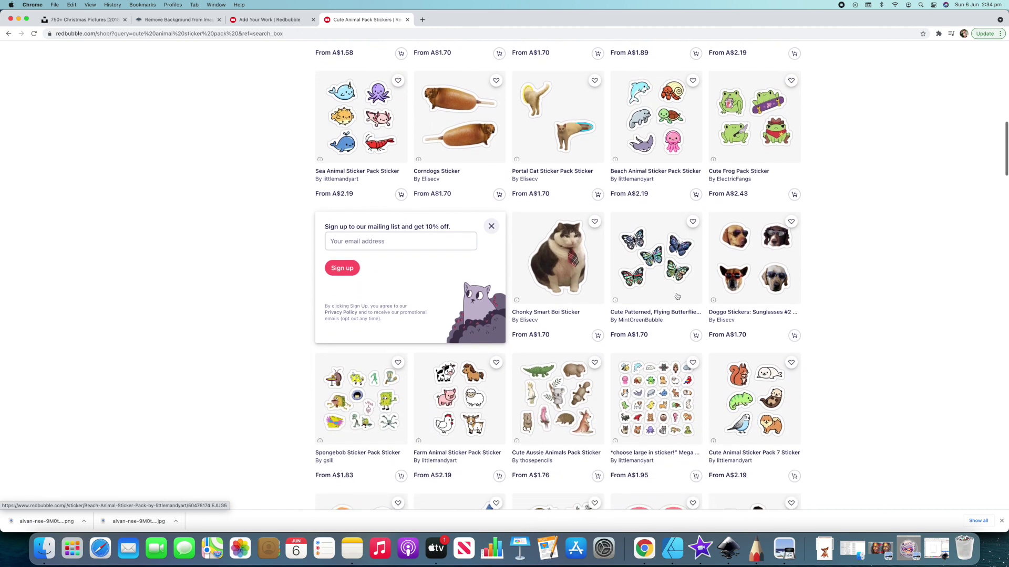
pyautogui.scroll(-6, 677, 296)
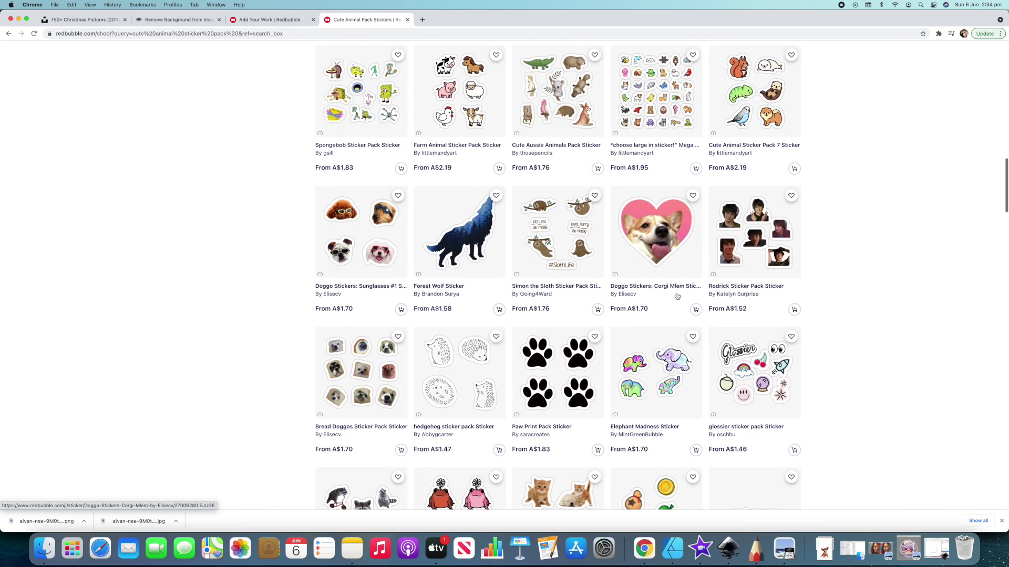
pyautogui.scroll(-3, 677, 295)
pyautogui.scroll(-2, 677, 295)
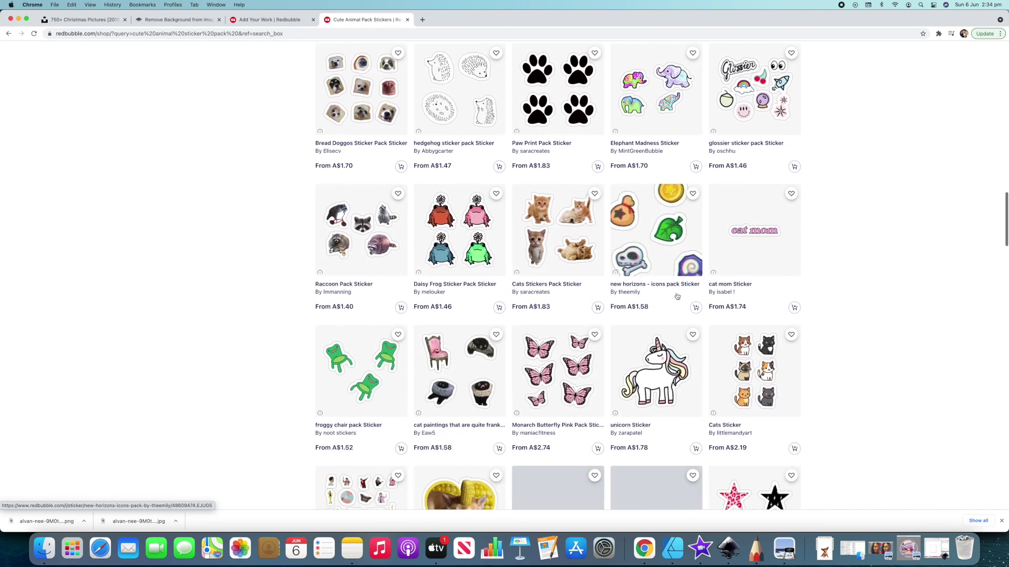
pyautogui.scroll(-1, 677, 296)
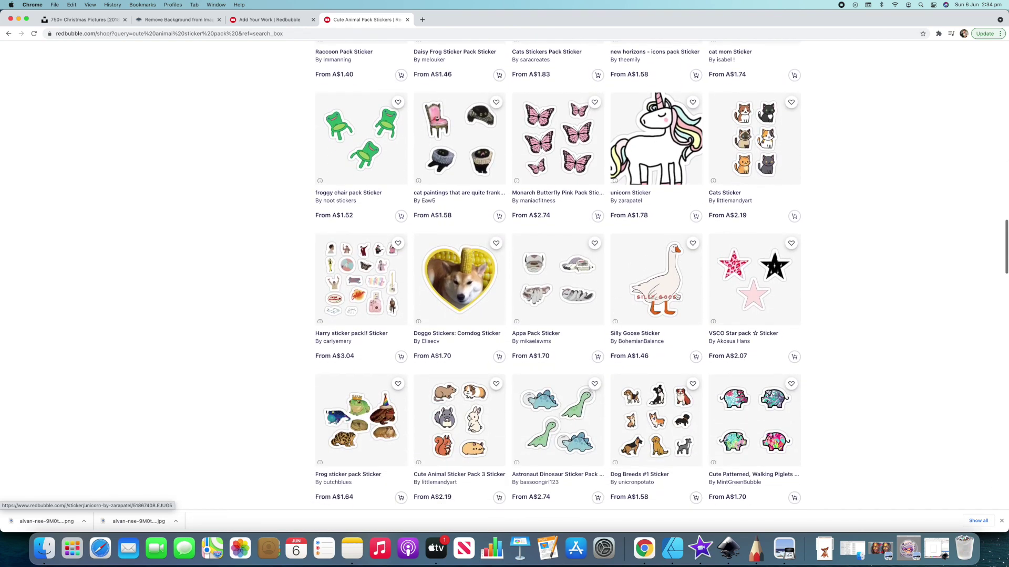
pyautogui.scroll(-4, 677, 297)
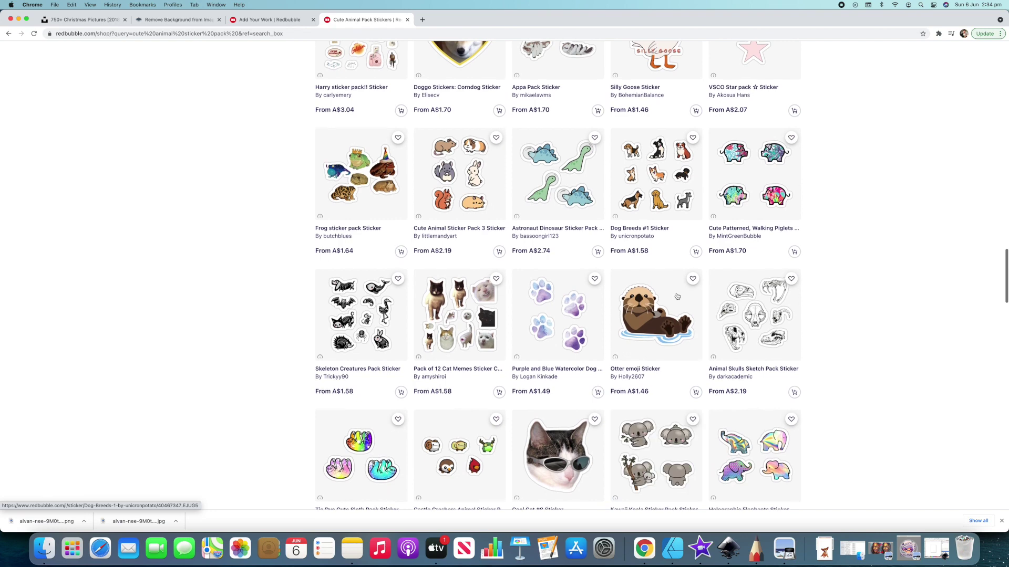
pyautogui.scroll(-3, 677, 297)
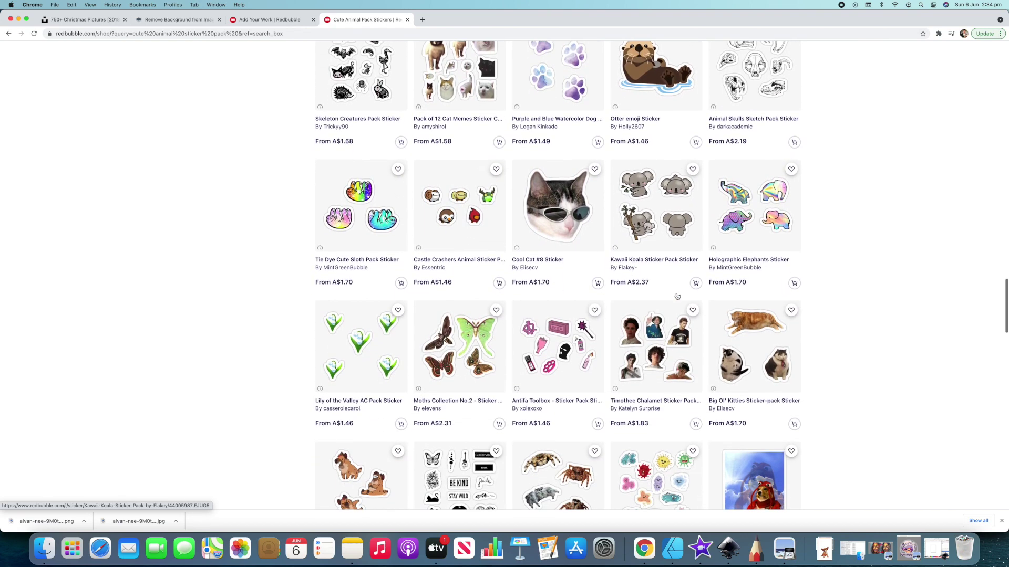